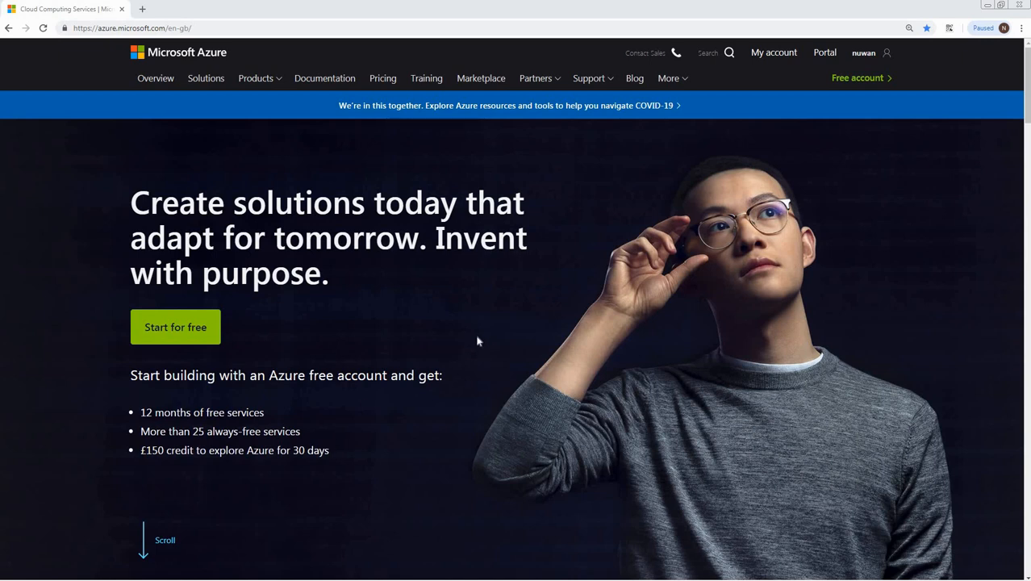
# - Open the Azure portal and start creating a SQL Database resource from the Databases category
pyautogui.click(821, 63)
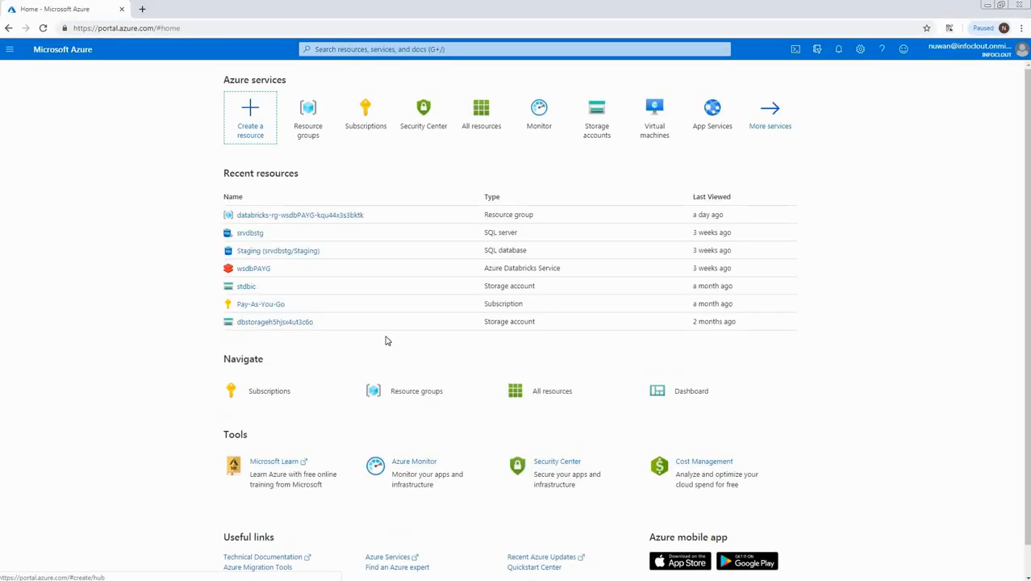
pyautogui.click(255, 117)
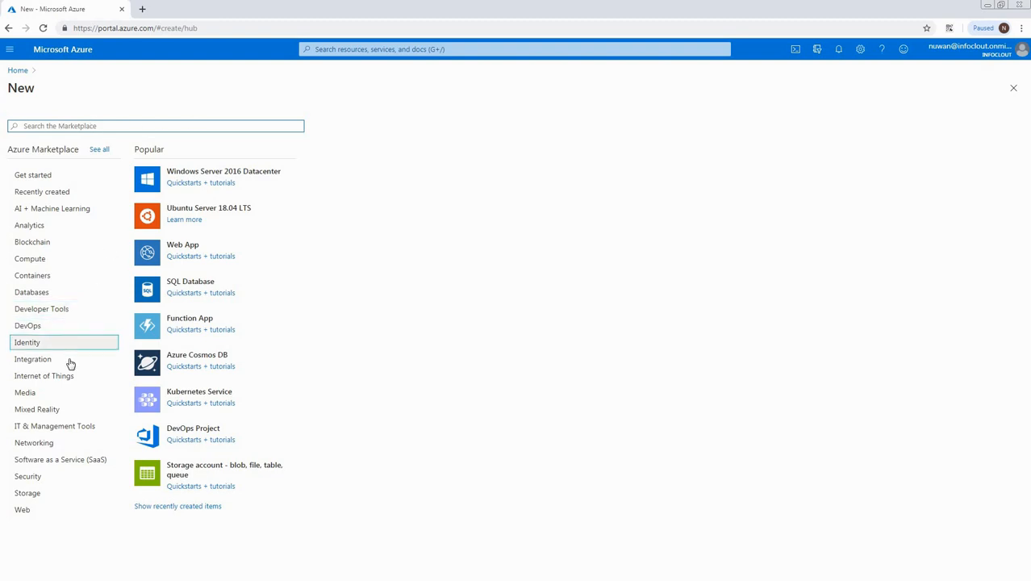
pyautogui.click(64, 294)
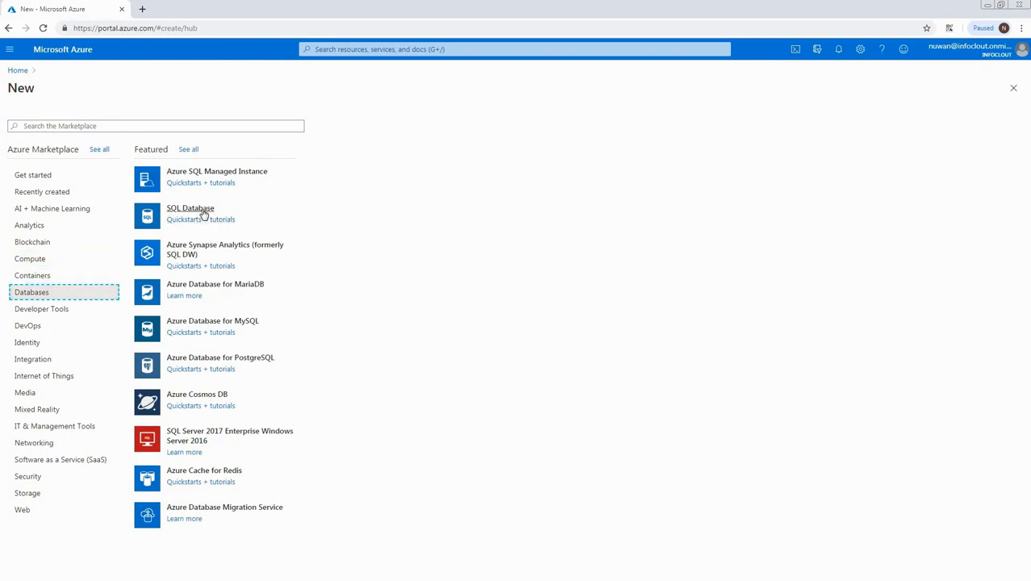
pyautogui.click(201, 211)
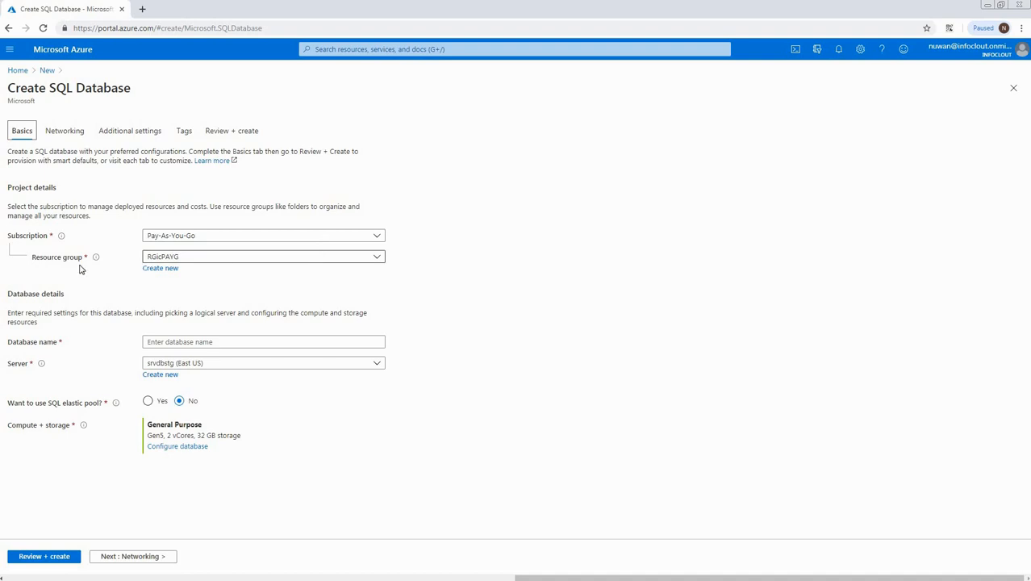
# - Create a new resource group named AzureSQLDemo for the database and name the database SQLDemo
pyautogui.click(245, 262)
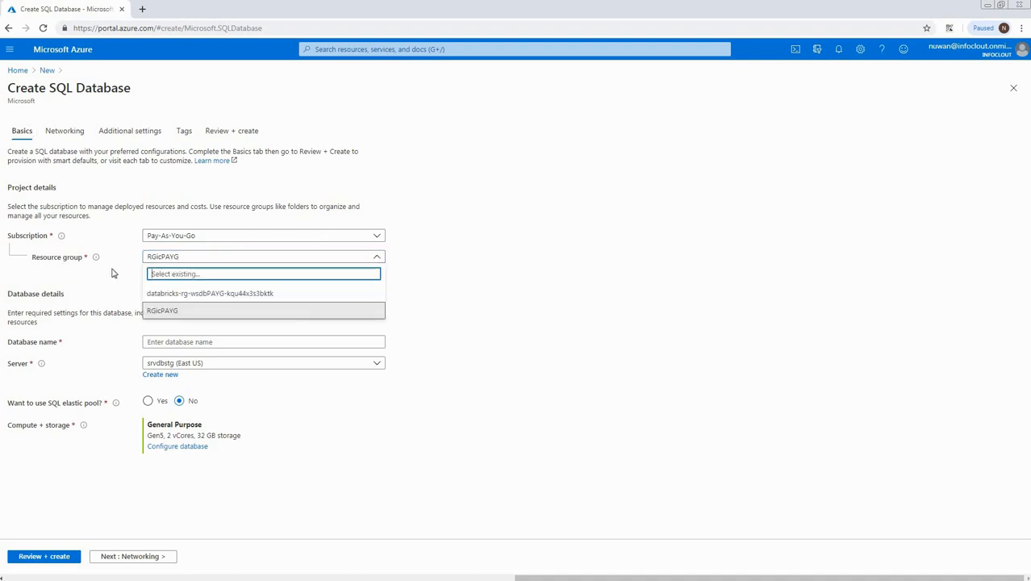
pyautogui.click(514, 270)
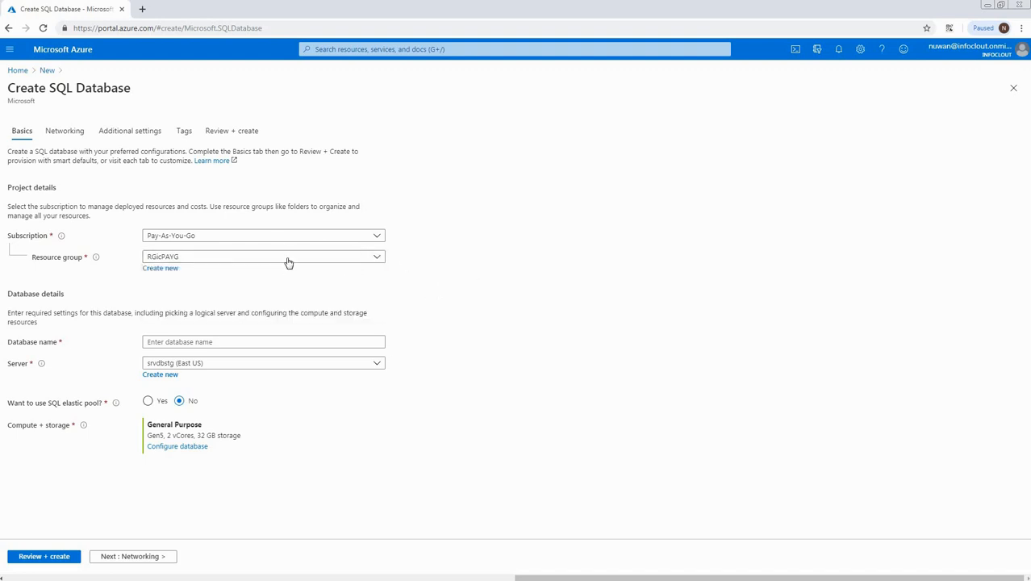
pyautogui.click(161, 270)
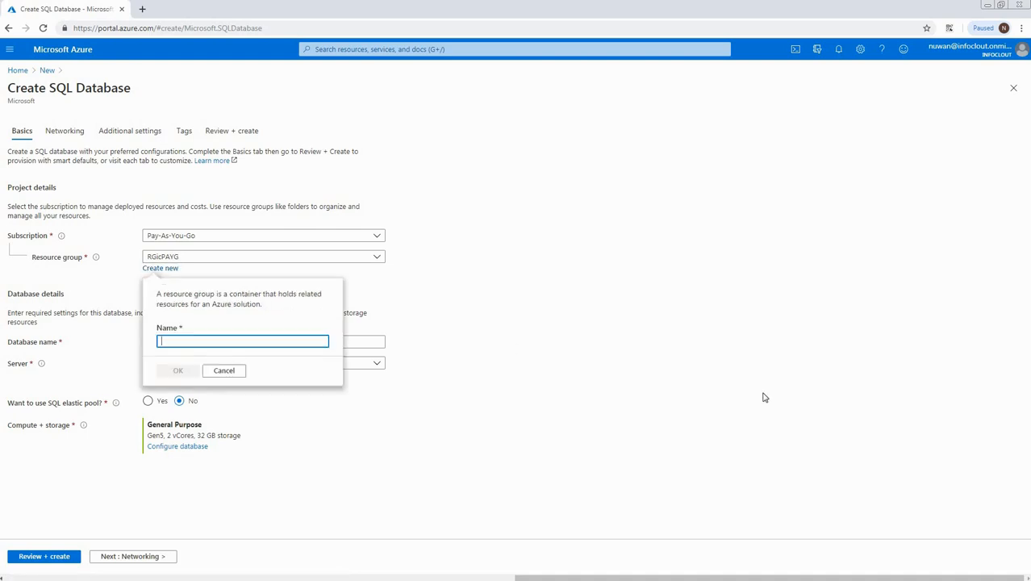
pyautogui.write('azureSQL')
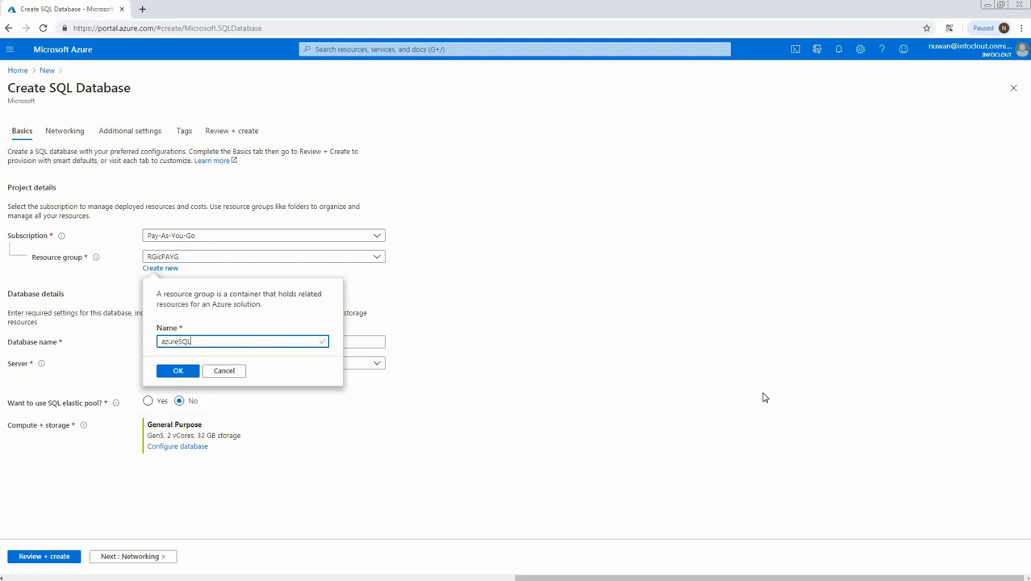
pyautogui.write('Demo')
pyautogui.click(178, 371)
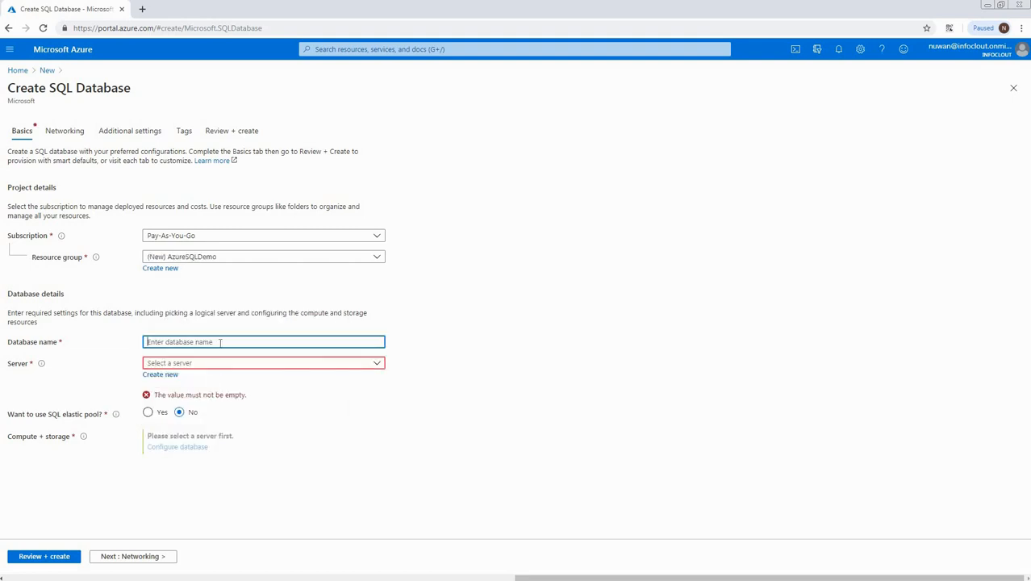
pyautogui.write('SQLDemo')
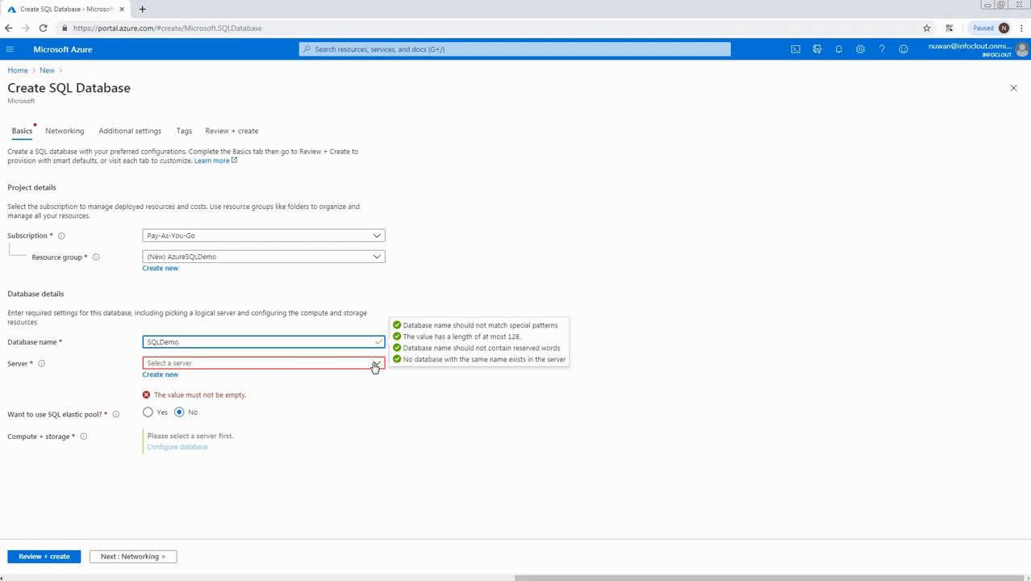
# - Start a new server for the database, named srvicazuresql, with the server admin login azuresqladmin
pyautogui.click(375, 364)
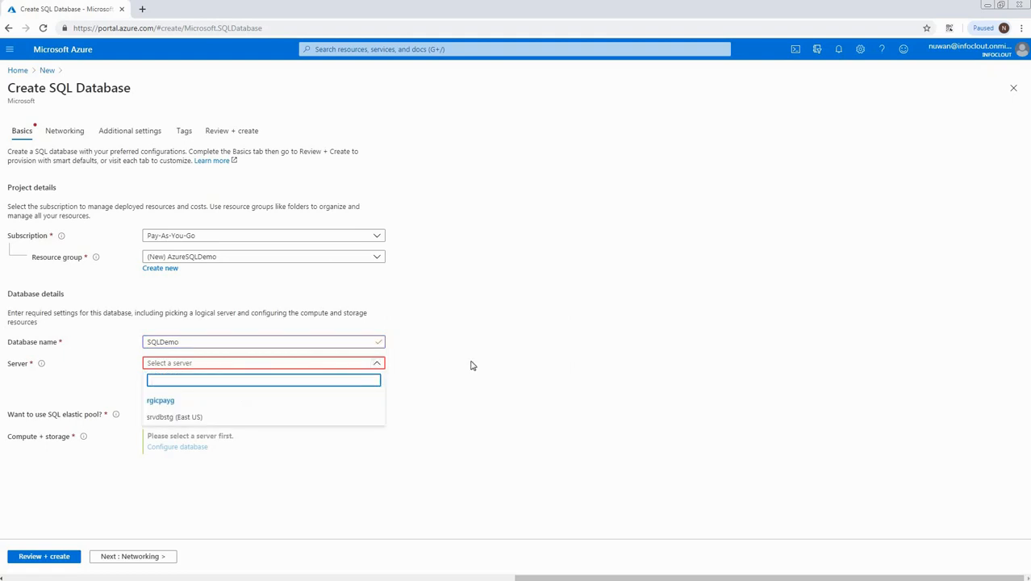
pyautogui.click(315, 370)
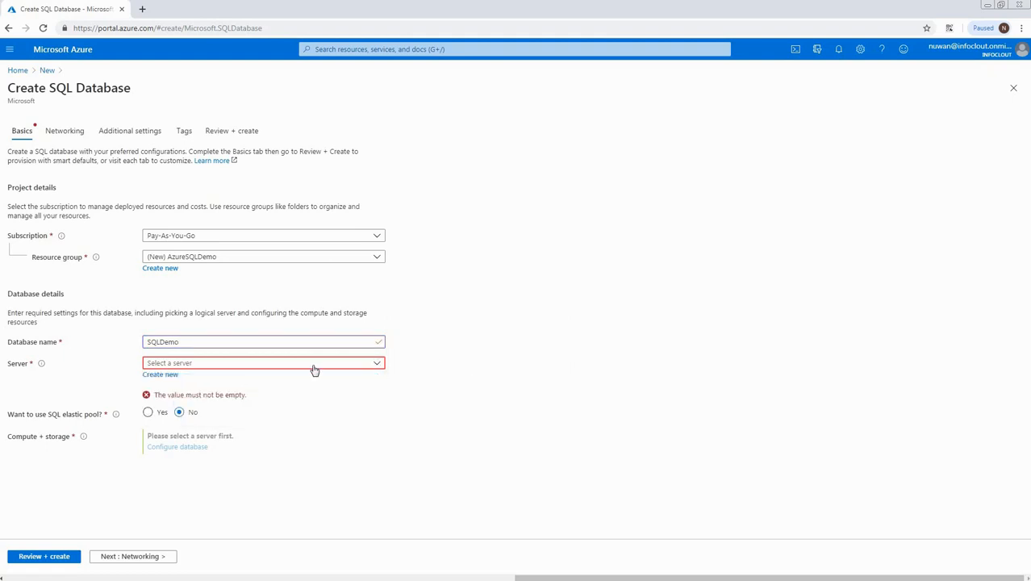
pyautogui.click(166, 376)
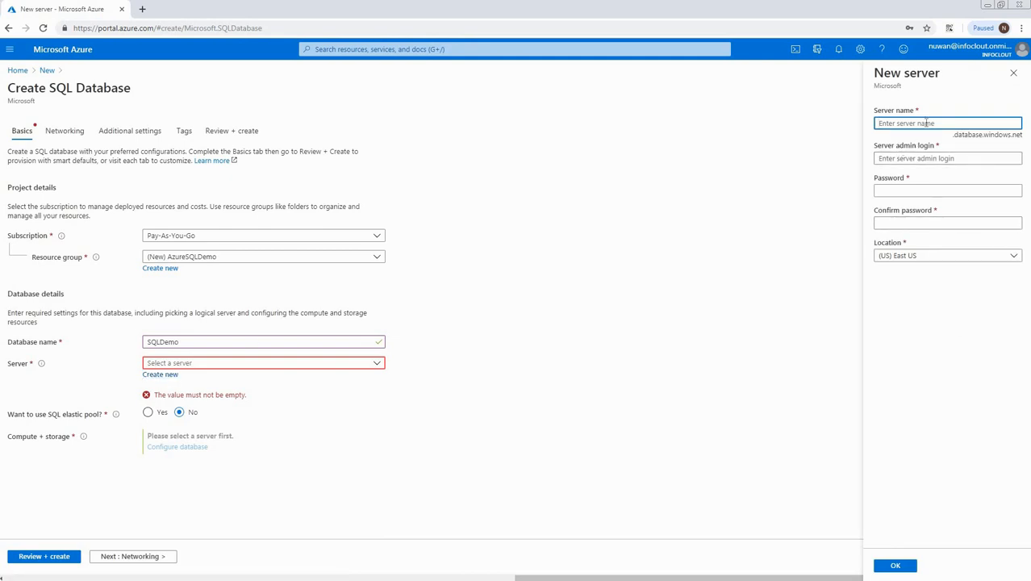
pyautogui.write('srvicazuresql')
pyautogui.click(936, 160)
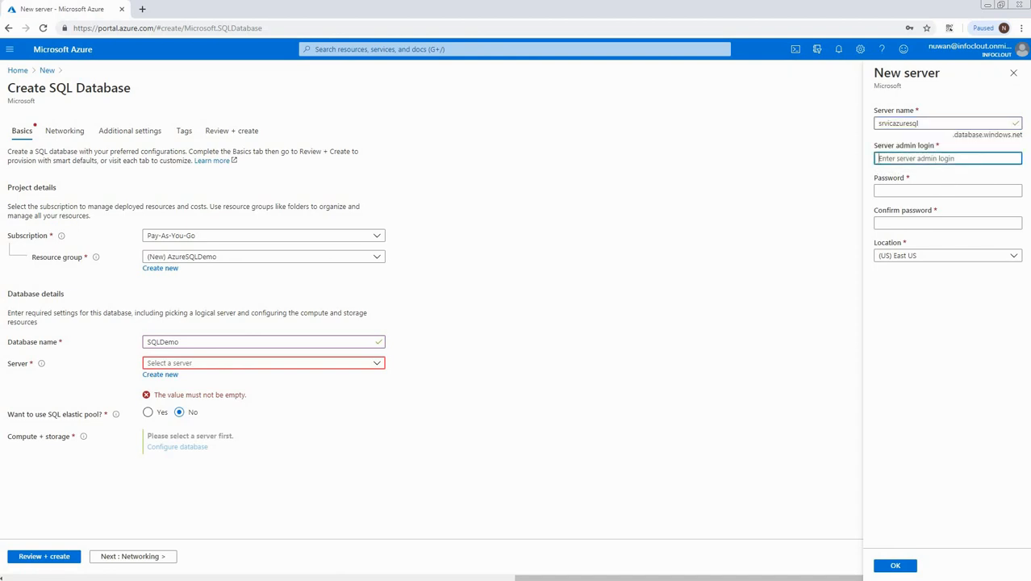
pyautogui.hotkey('ctrl', 'v')
pyautogui.press('Tab')
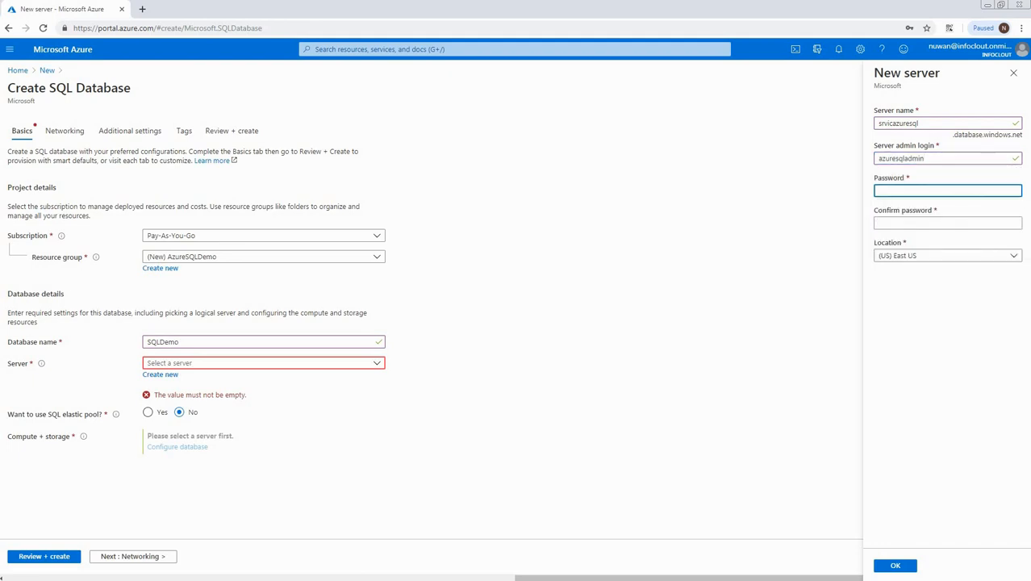
# - Enter the server admin password for the new server and repeat it in the confirmation field
pyautogui.hotkey('ctrl', 'v')
pyautogui.press('Tab')
pyautogui.hotkey('ctrl', 'v')
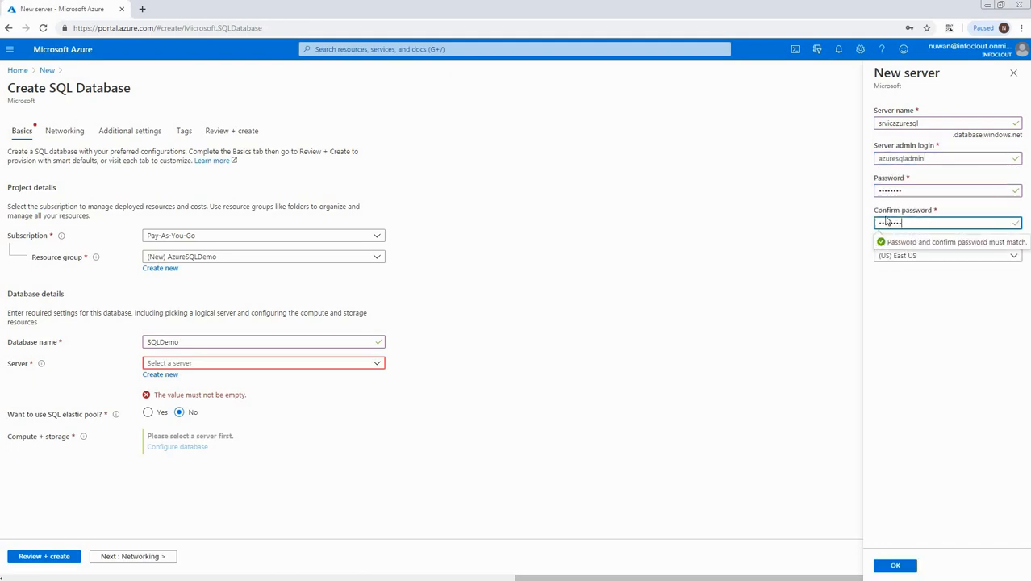
pyautogui.press('Tab')
# - Set the new server's location to (Europe) UK South and confirm the server details
pyautogui.click(960, 257)
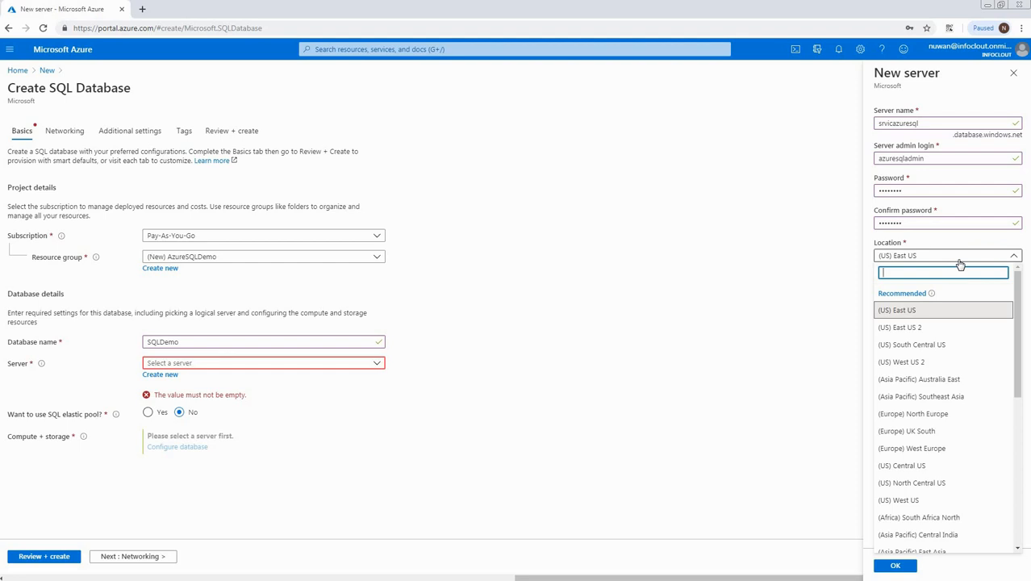
pyautogui.click(1021, 342)
pyautogui.moveTo(1021, 342)
pyautogui.mouseDown()
pyautogui.moveTo(1021, 512)
pyautogui.moveTo(1012, 324)
pyautogui.mouseUp()
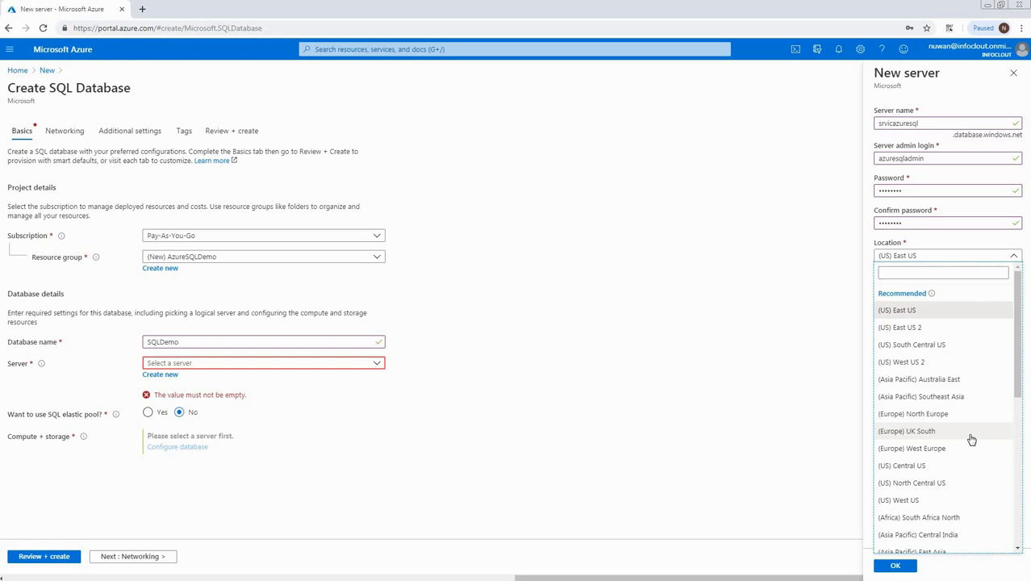
pyautogui.click(915, 436)
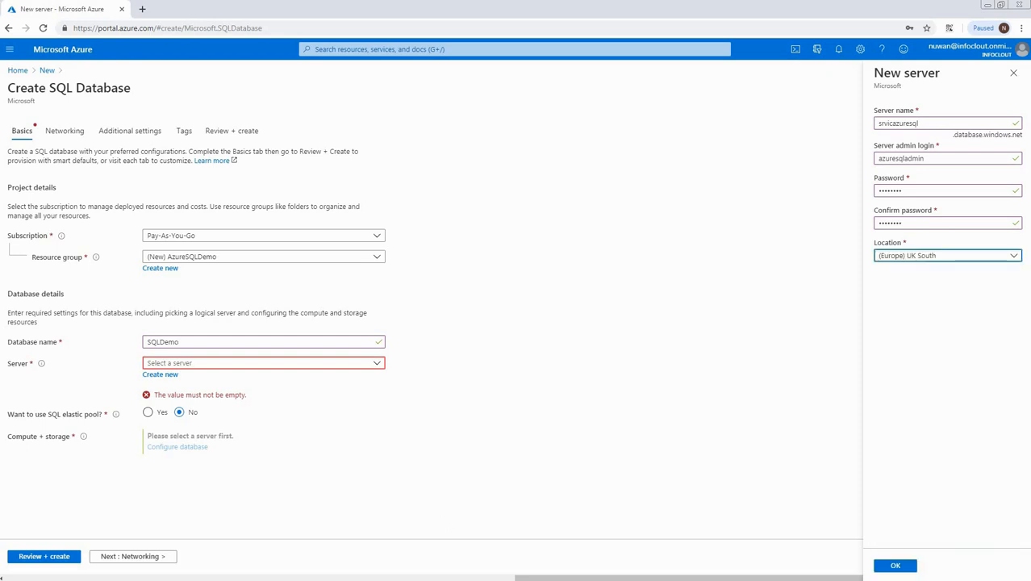
pyautogui.click(916, 567)
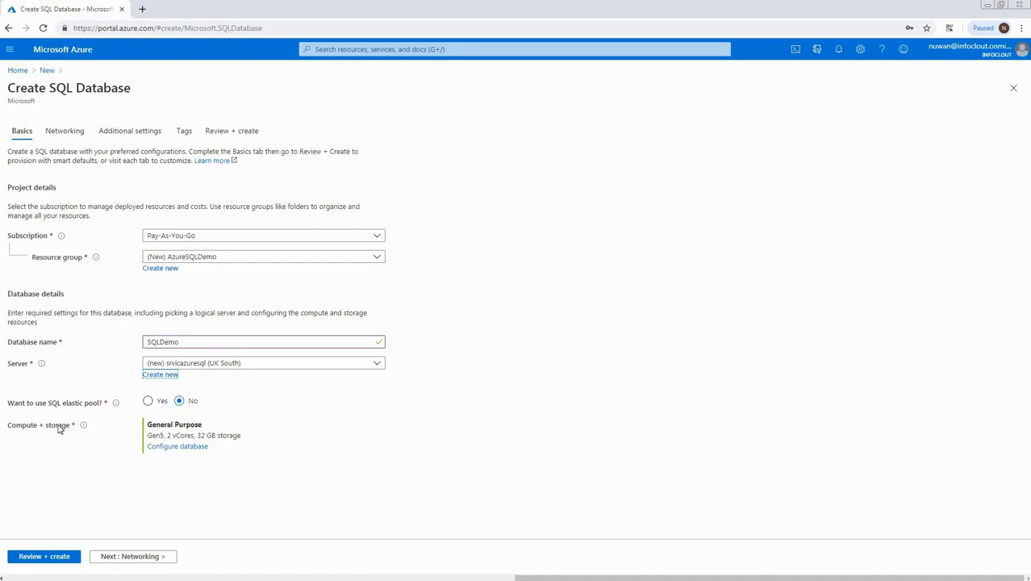
# - Open the compute and storage configuration and compare the Business Critical, Hyperscale, General Purpose and DTU-based Standard tiers
pyautogui.click(153, 448)
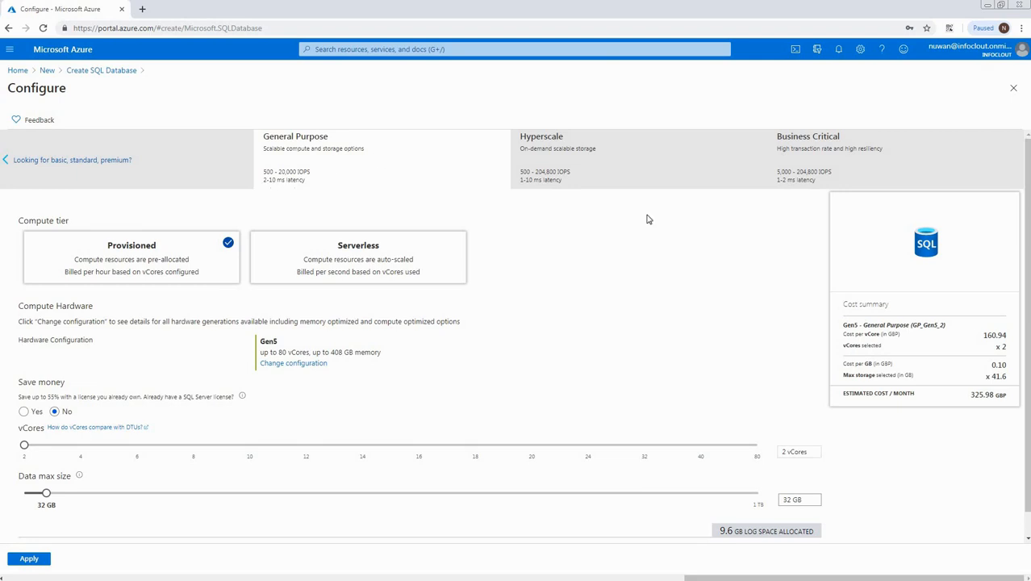
pyautogui.click(827, 175)
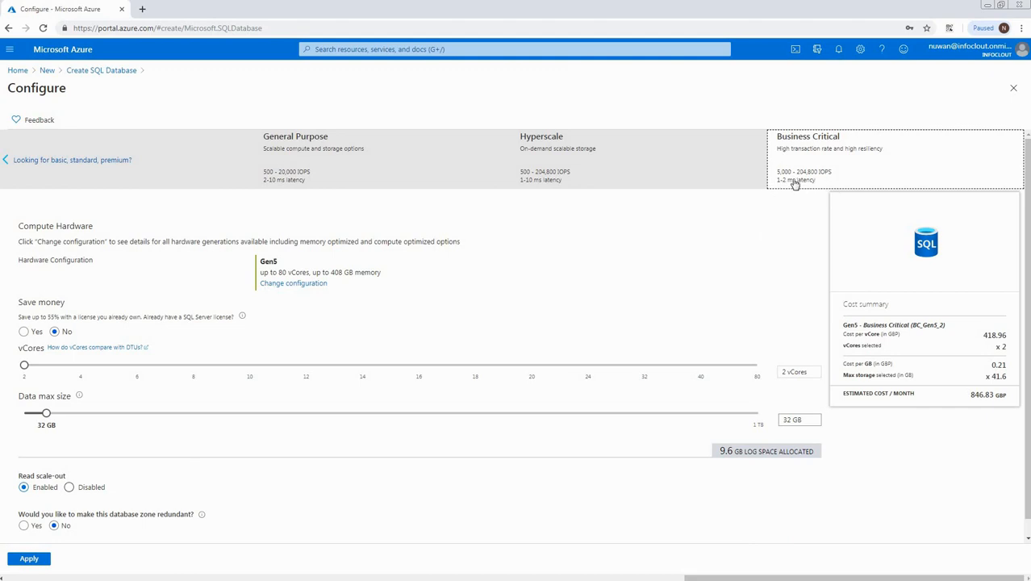
pyautogui.click(615, 167)
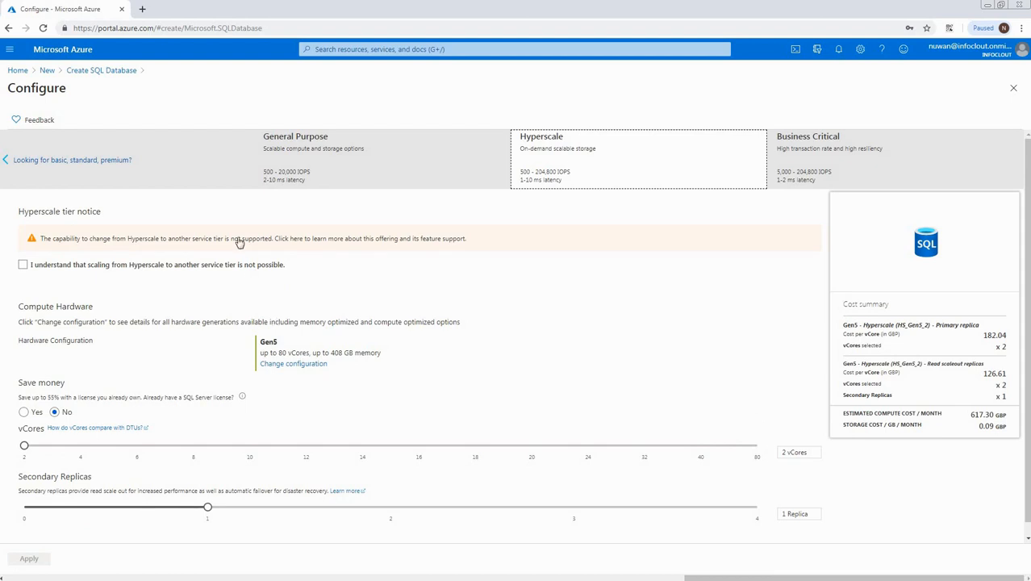
pyautogui.click(337, 173)
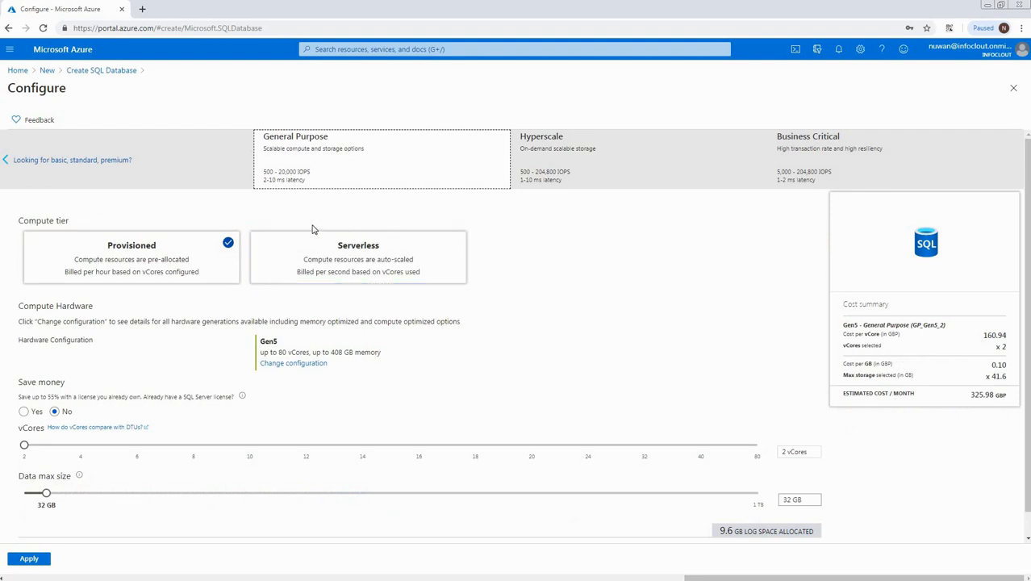
pyautogui.click(113, 161)
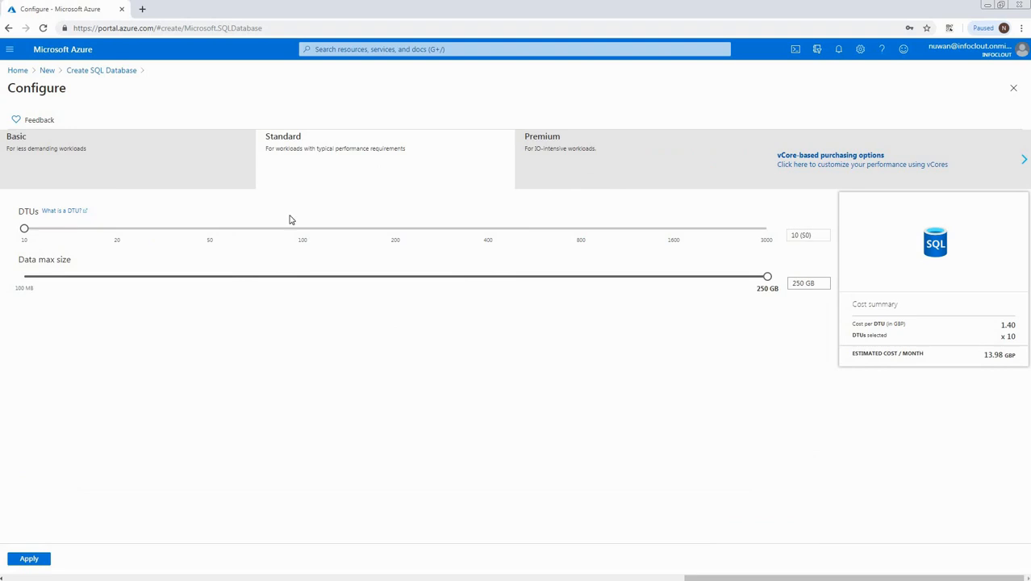
pyautogui.click(1009, 166)
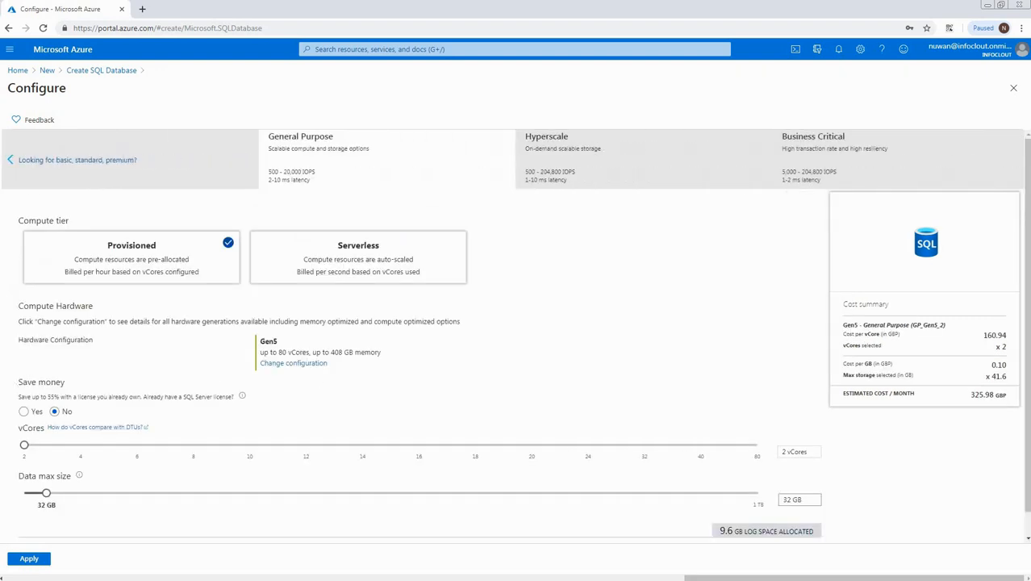
# - Set the General Purpose data max size to 6 GB, try 10 vCores, return to 2 vCores, and apply the configuration
pyautogui.click(28, 496)
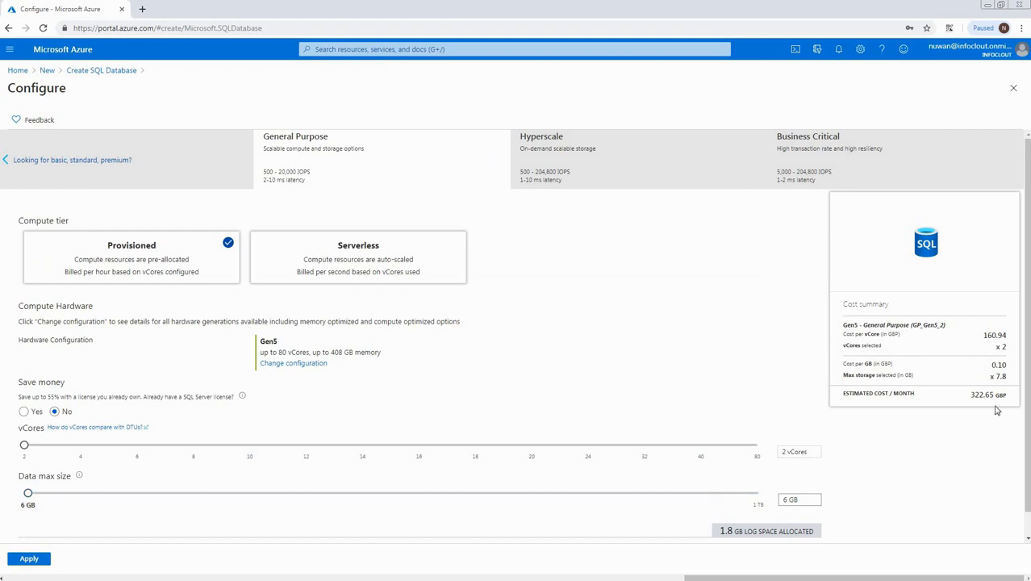
pyautogui.moveTo(971, 395); pyautogui.dragTo(1009, 396)
pyautogui.moveTo(25, 448); pyautogui.dragTo(258, 464)
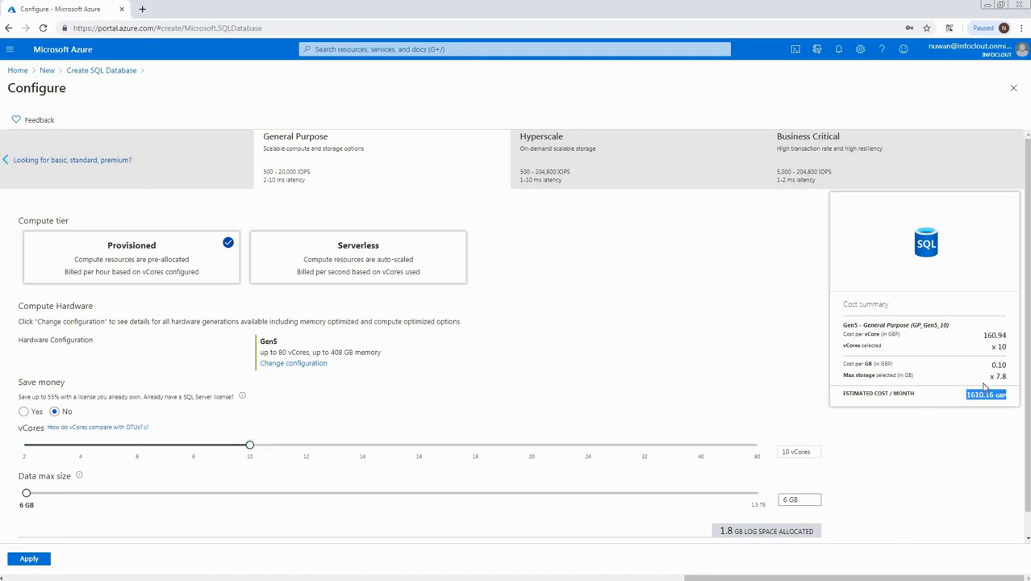
pyautogui.press('Home')
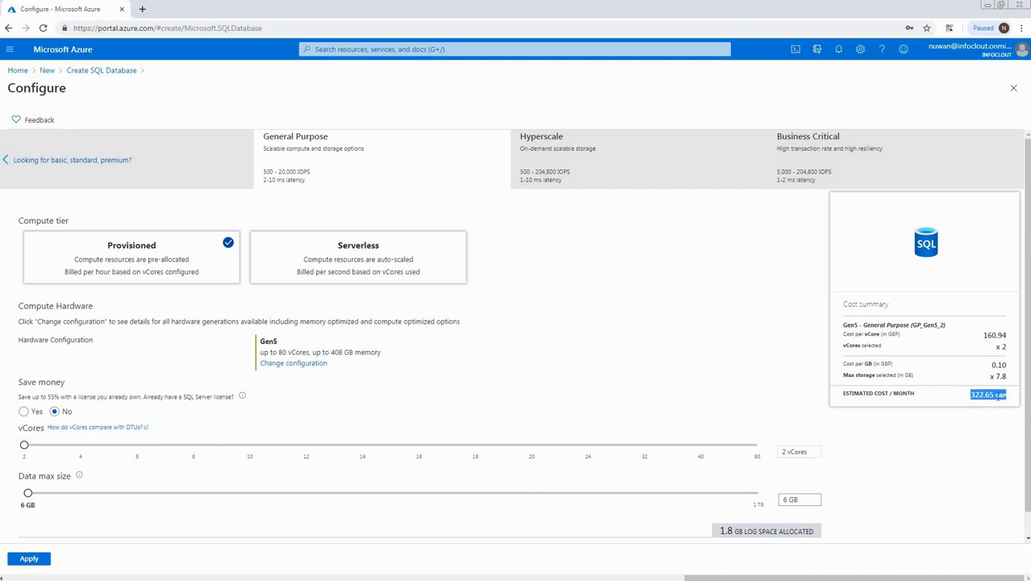
pyautogui.click(30, 559)
# - Set the networking to a public endpoint with the current client IP address and Azure services allowed, and continue to the additional settings
pyautogui.click(113, 560)
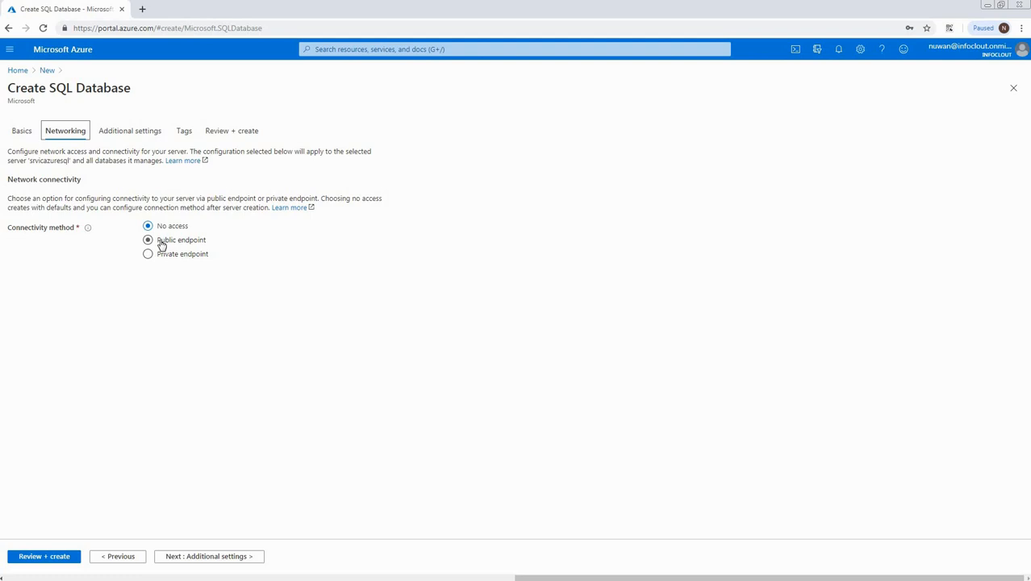
pyautogui.click(161, 244)
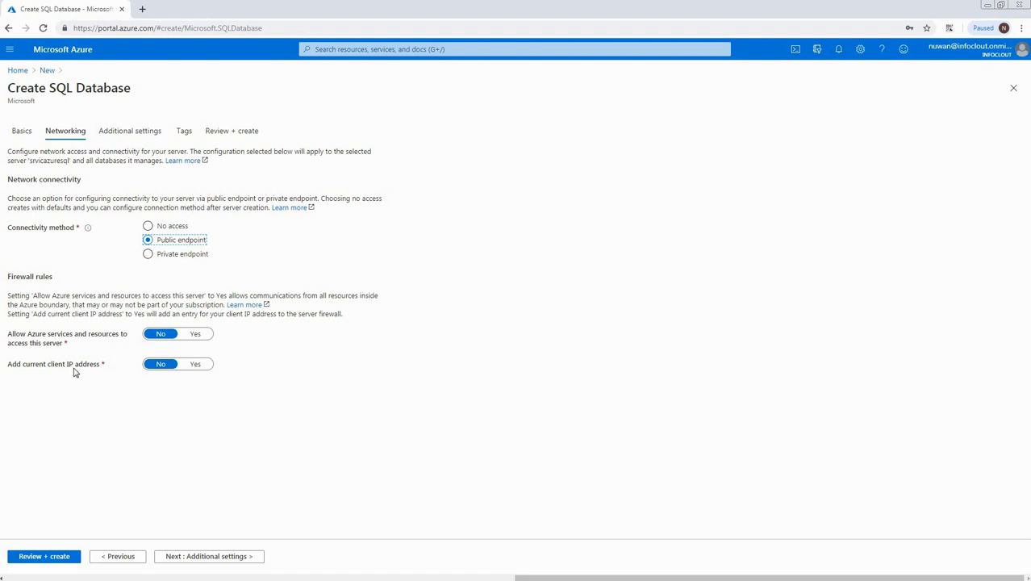
pyautogui.moveTo(29, 368); pyautogui.dragTo(214, 370)
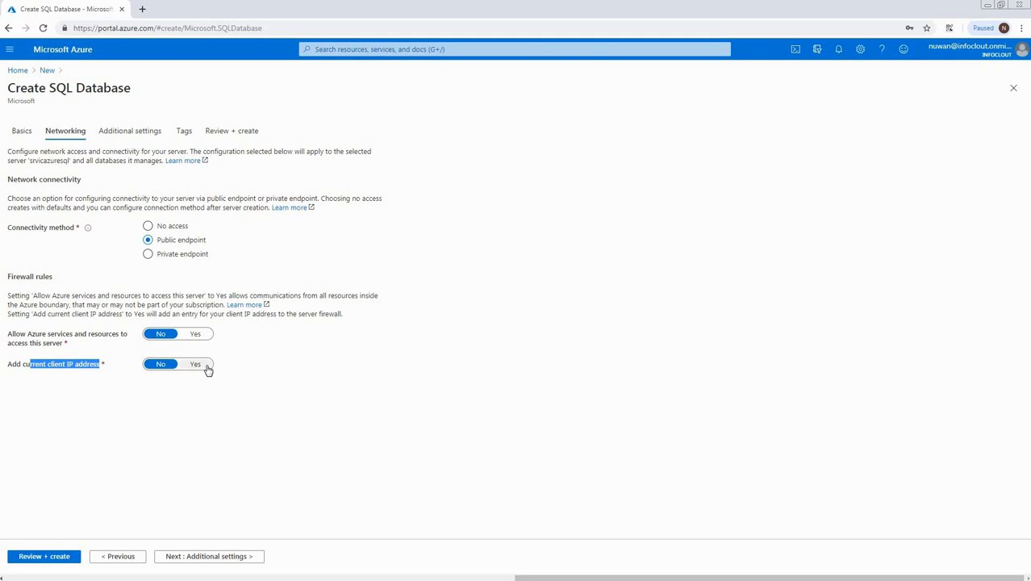
pyautogui.click(208, 369)
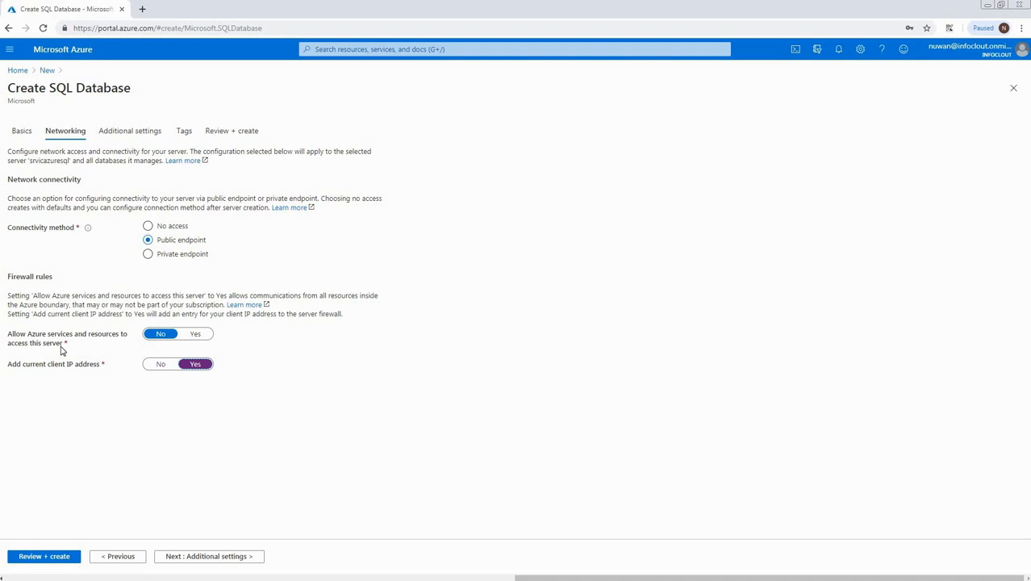
pyautogui.click(204, 336)
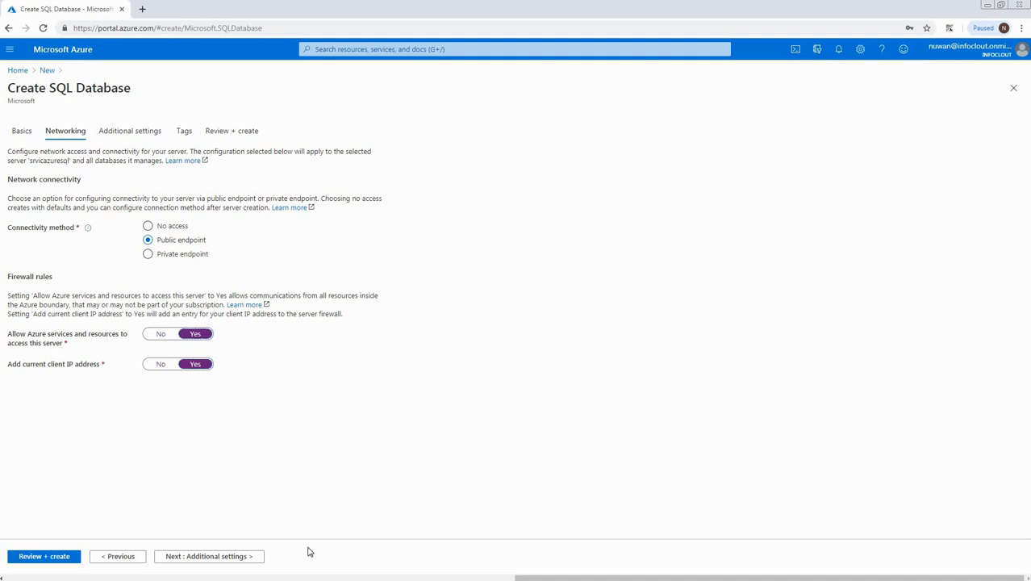
pyautogui.click(194, 556)
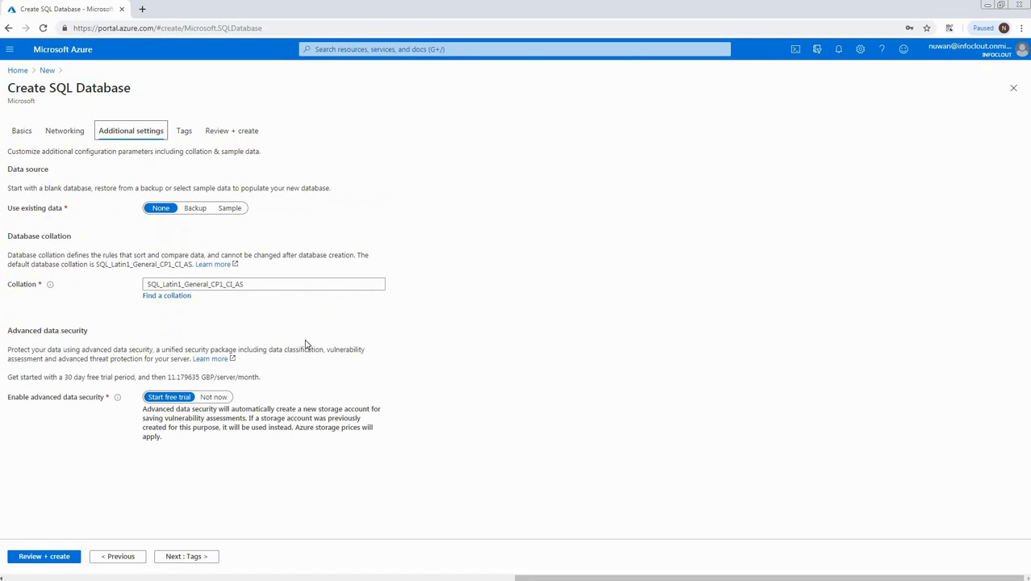
# - Look at the Backup and Sample data source options, and return the existing data choice to None for a blank database
pyautogui.click(218, 286)
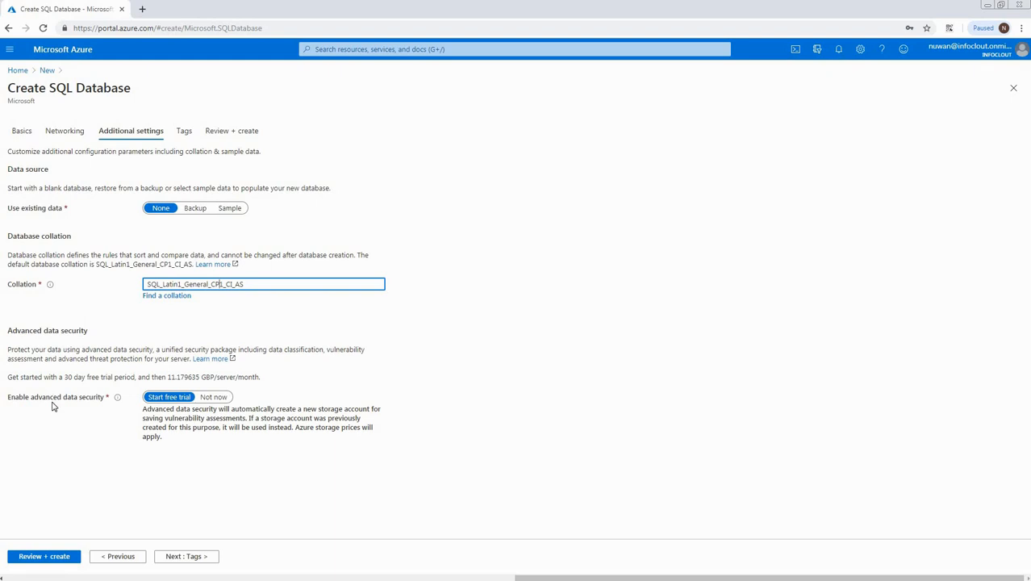
pyautogui.click(195, 209)
pyautogui.click(158, 209)
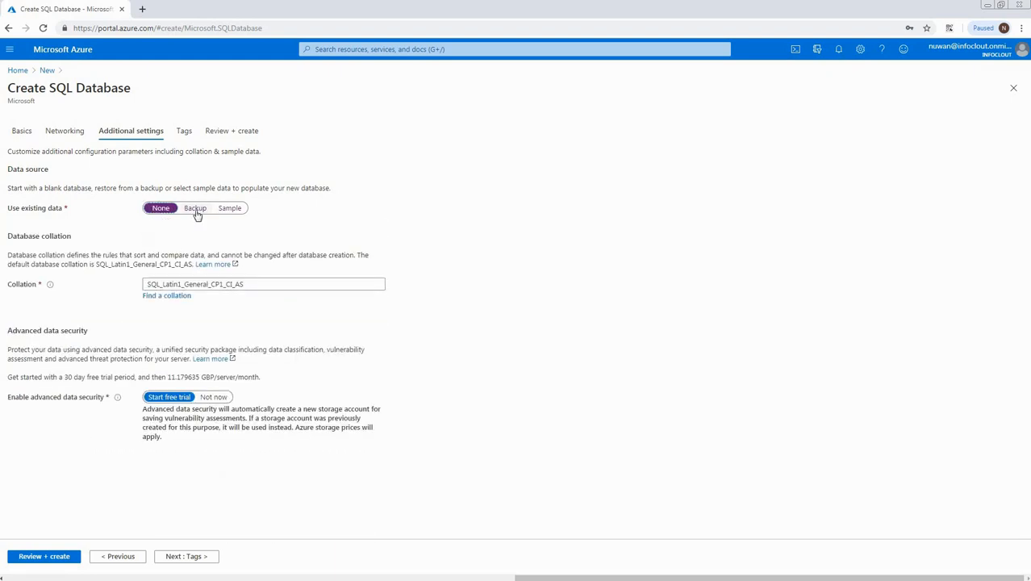
pyautogui.click(195, 211)
pyautogui.click(228, 212)
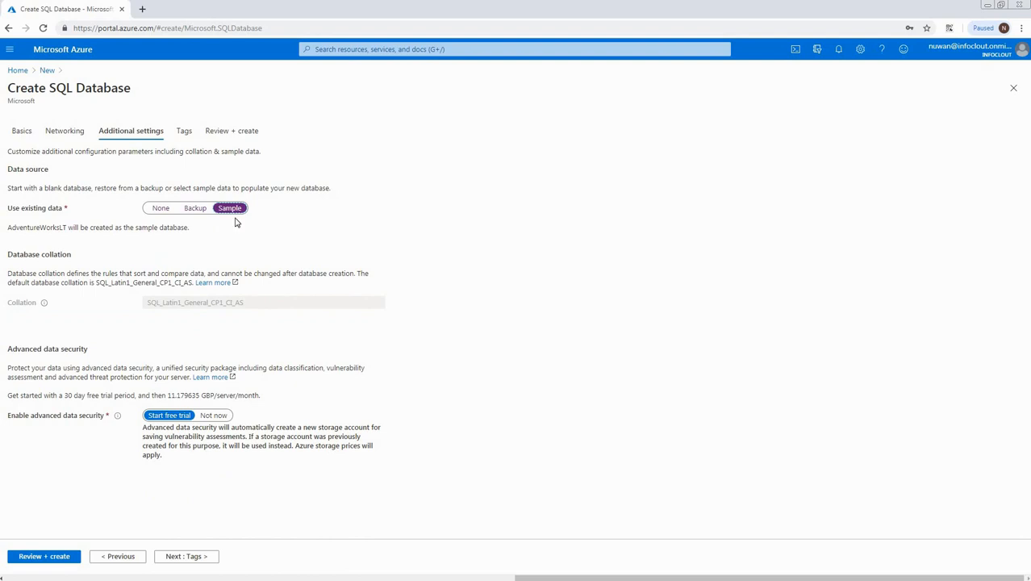
pyautogui.click(163, 211)
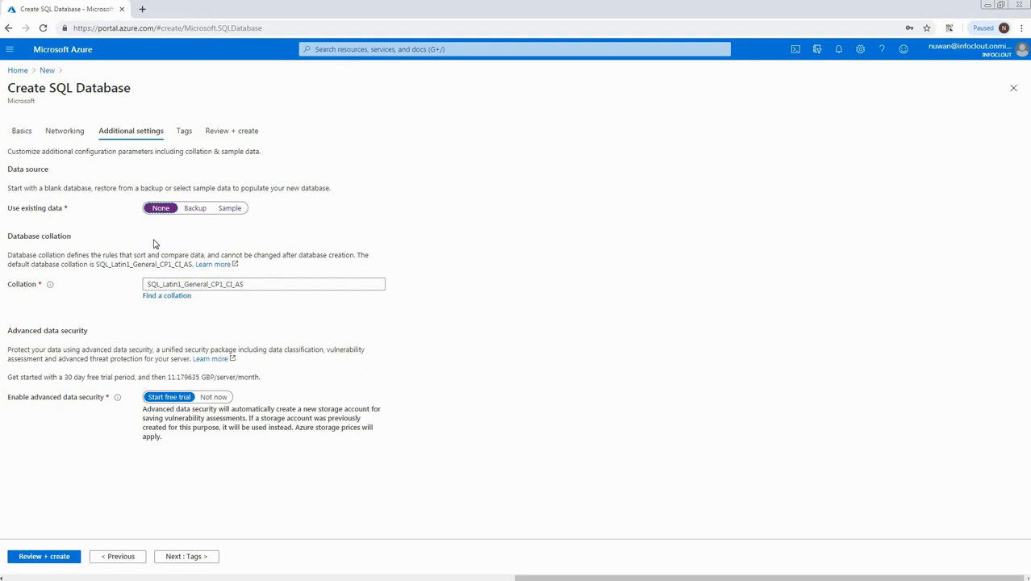
# - Skip the tags, review the configuration summary, and create the SQL database
pyautogui.click(184, 131)
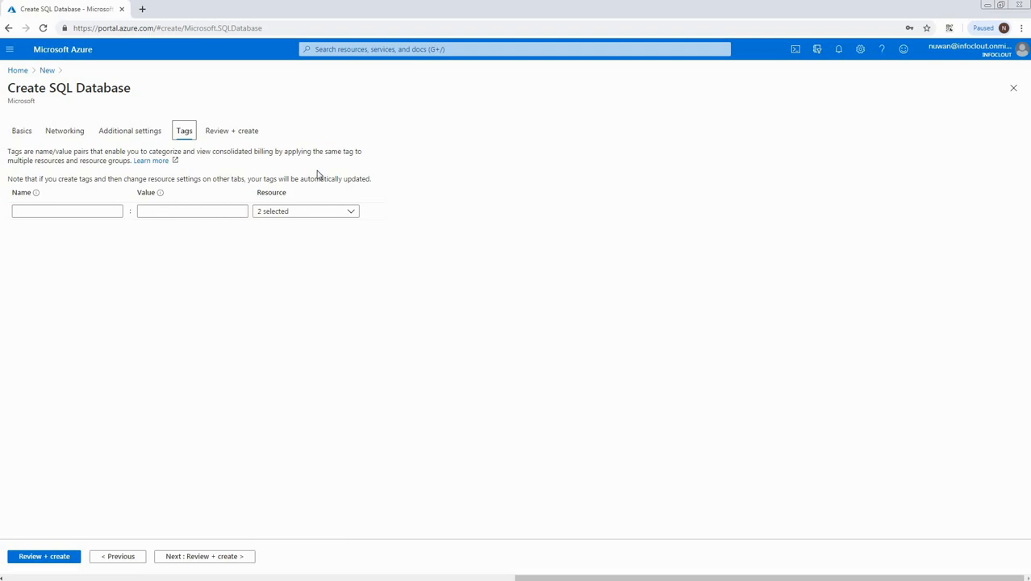
pyautogui.click(250, 131)
pyautogui.scroll(-2, 320, 464)
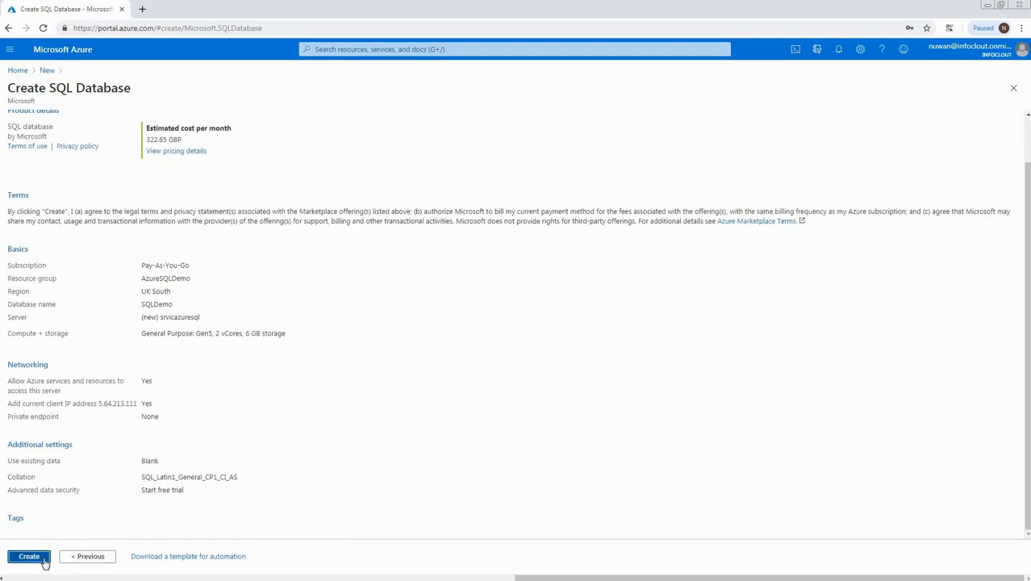
pyautogui.click(44, 560)
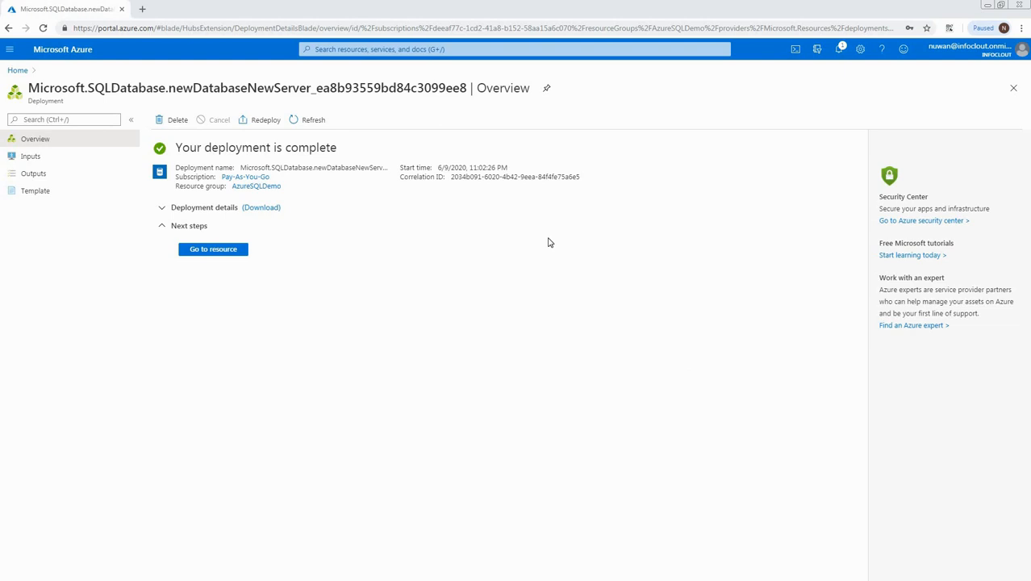
# - Open the deployed SQLDemo resource and examine its server firewall settings and connection strings
pyautogui.click(229, 257)
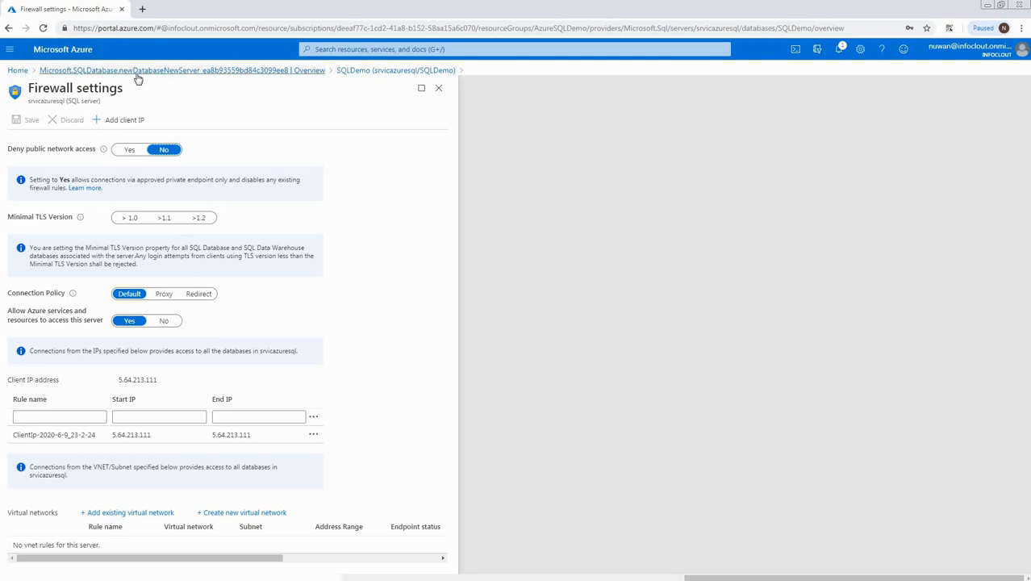
pyautogui.click(90, 71)
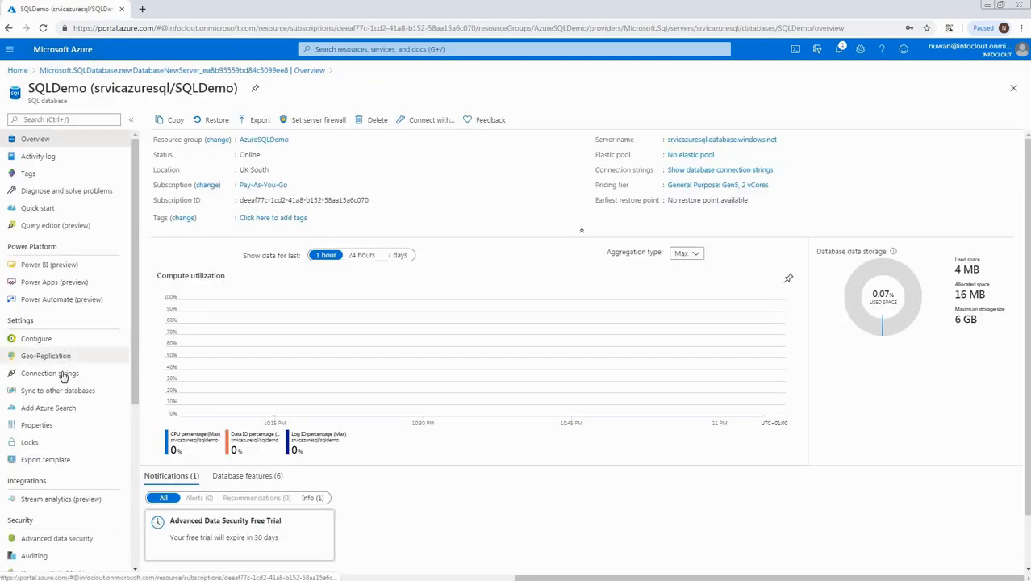
pyautogui.click(76, 377)
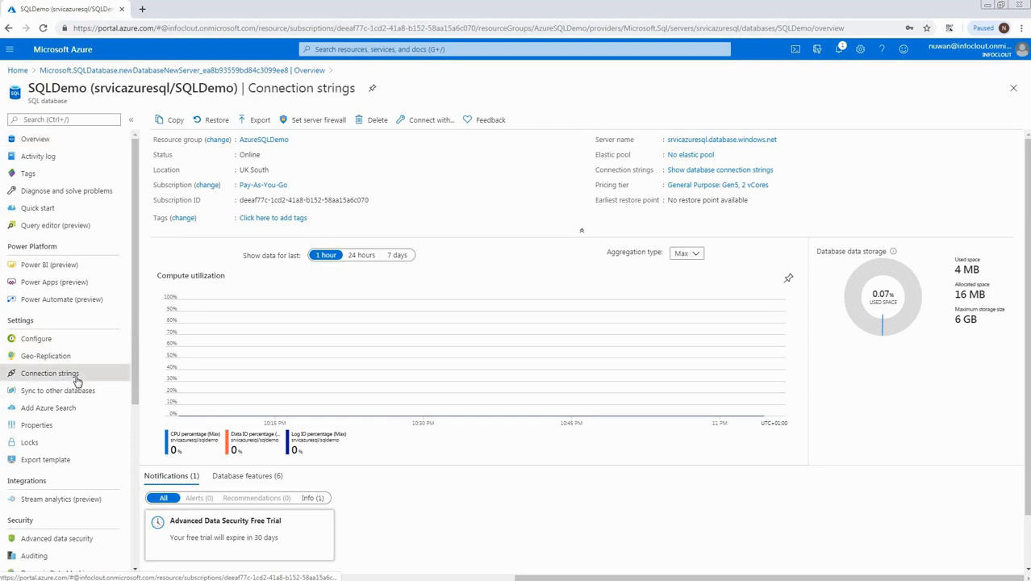
pyautogui.scroll(-2, 64, 307)
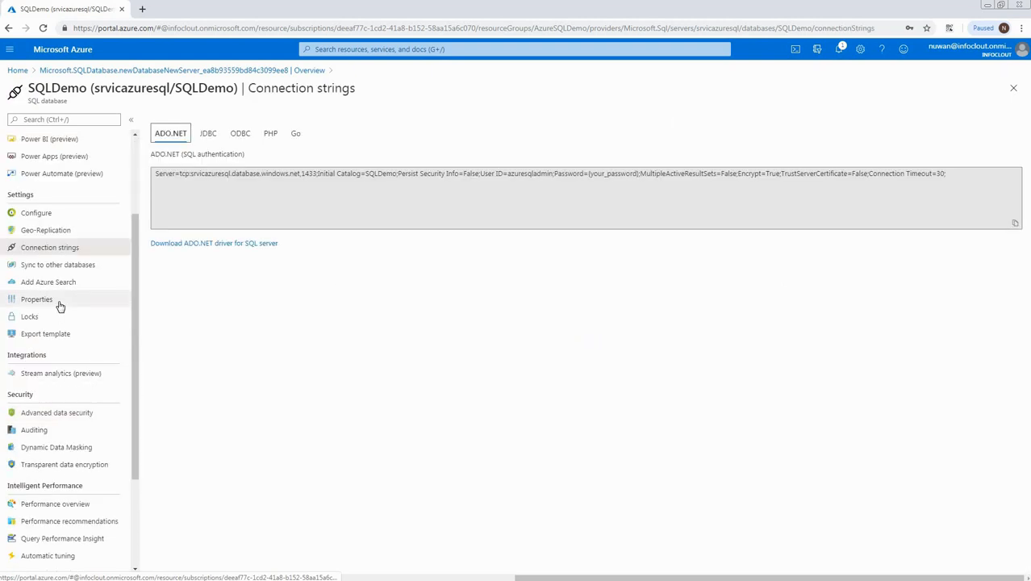
# - Copy the server name and admin login from the database properties and connect in SQL Server Management Studio, entering the login password
pyautogui.click(37, 299)
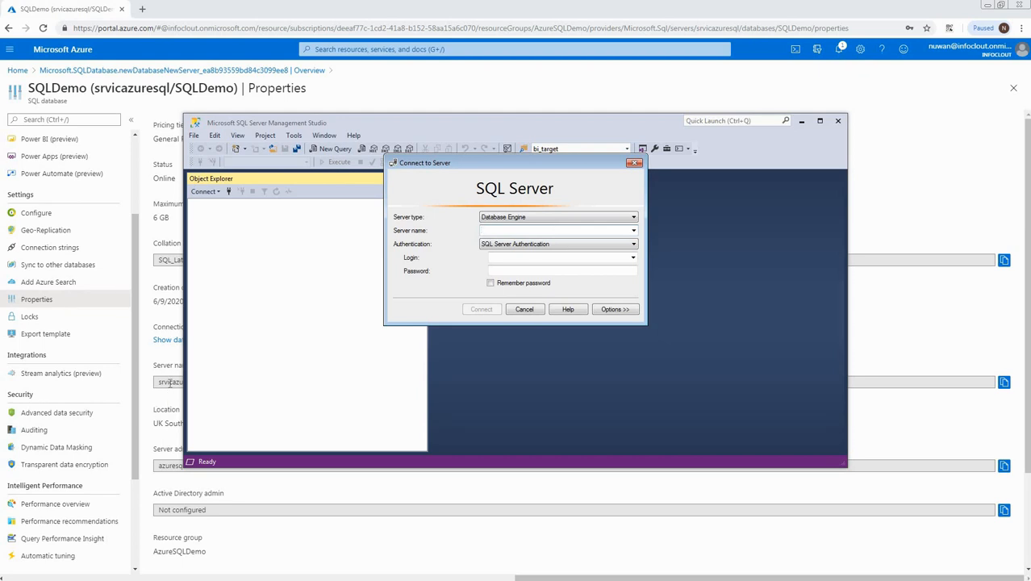
pyautogui.click(170, 383)
pyautogui.click(1004, 381)
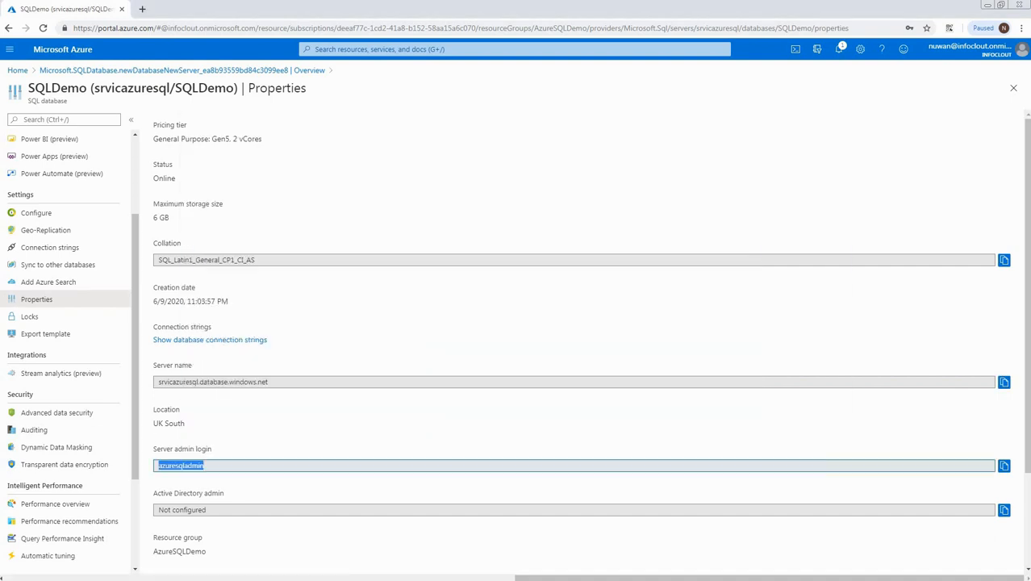
pyautogui.click(1004, 465)
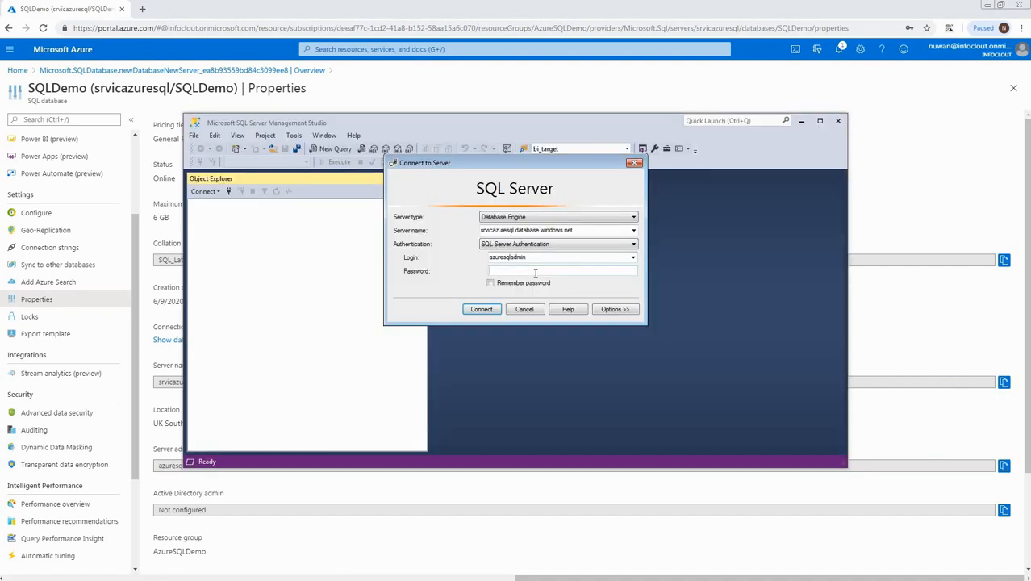
pyautogui.write('••••••••')
pyautogui.press('Return')
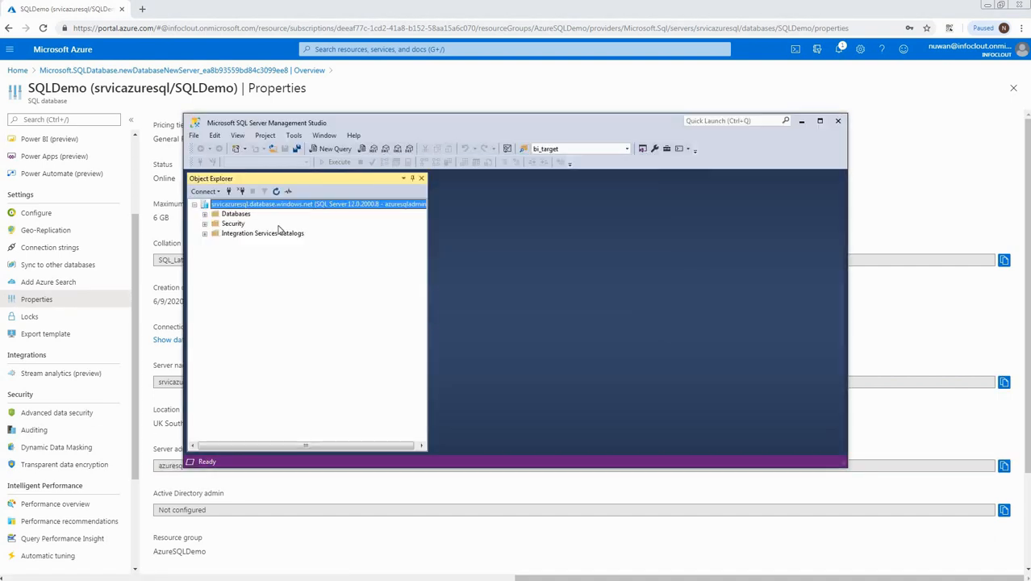
# - Expand the server's databases down to the Tables folder of SQLDemo
pyautogui.click(205, 214)
pyautogui.click(214, 233)
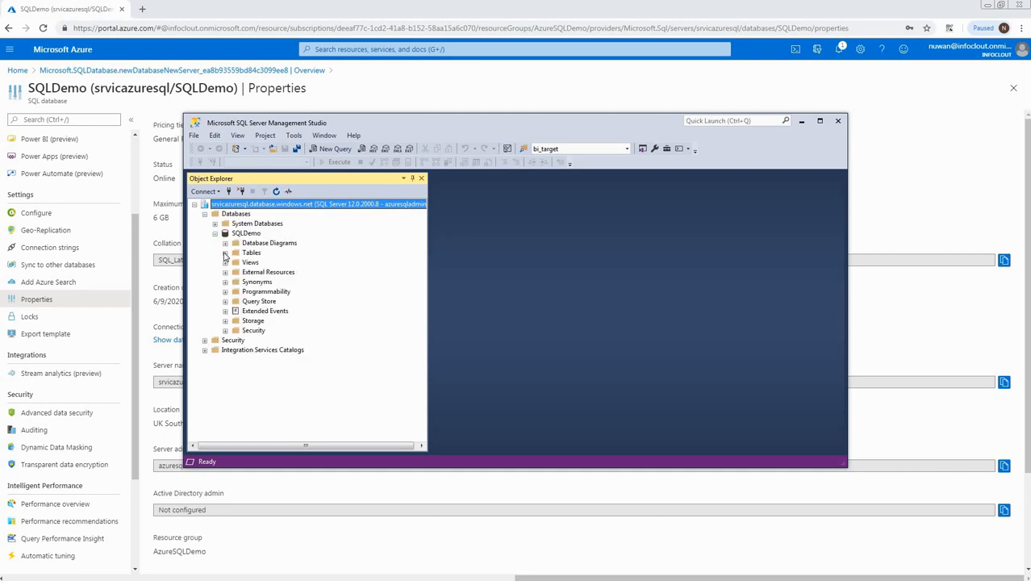
pyautogui.click(225, 253)
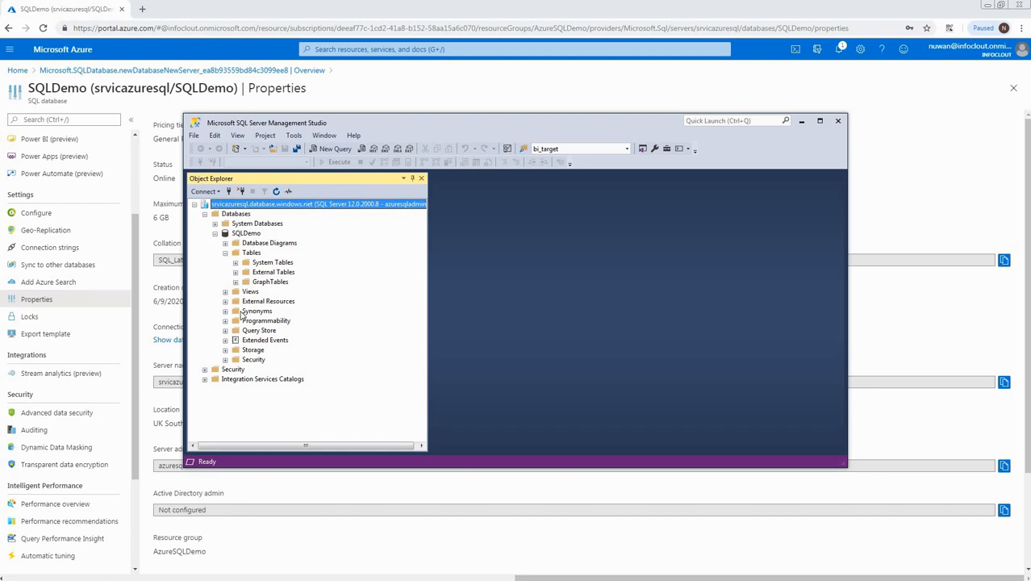
# - Run a query creating the products table with productid int and productname varchar(100) null, and refresh the SQLDemo tables
pyautogui.click(254, 254)
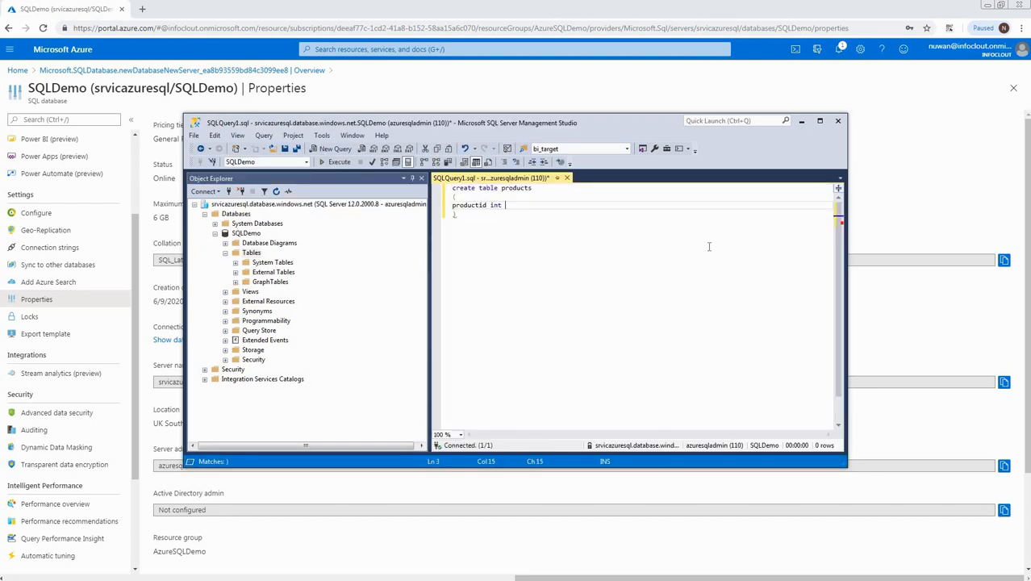
pyautogui.press('BackSpace')
pyautogui.write(',')
pyautogui.press('Return')
pyautogui.write('productname varchar(100) null')
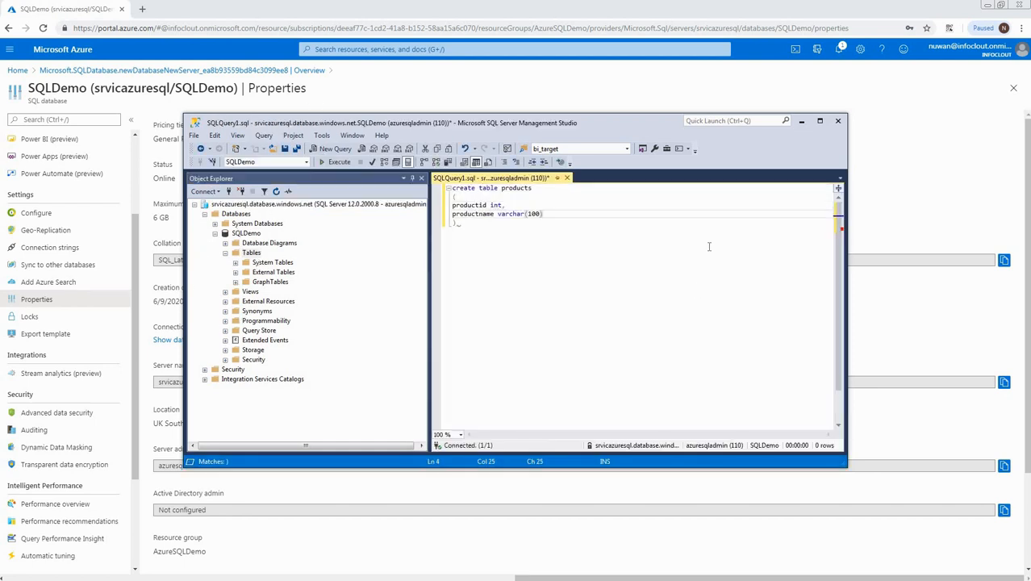
pyautogui.press('F5')
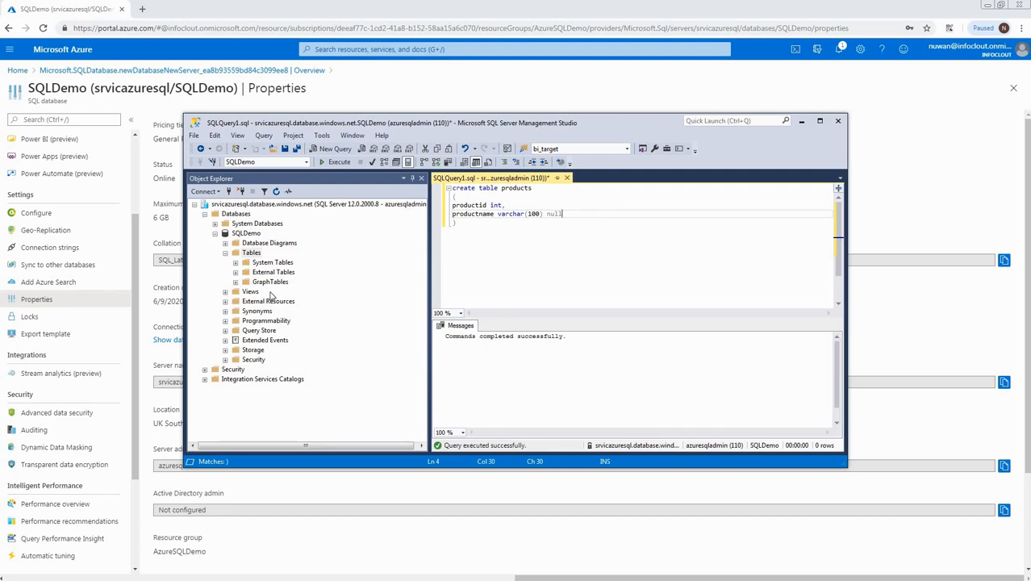
pyautogui.click(253, 254)
pyautogui.click(276, 192)
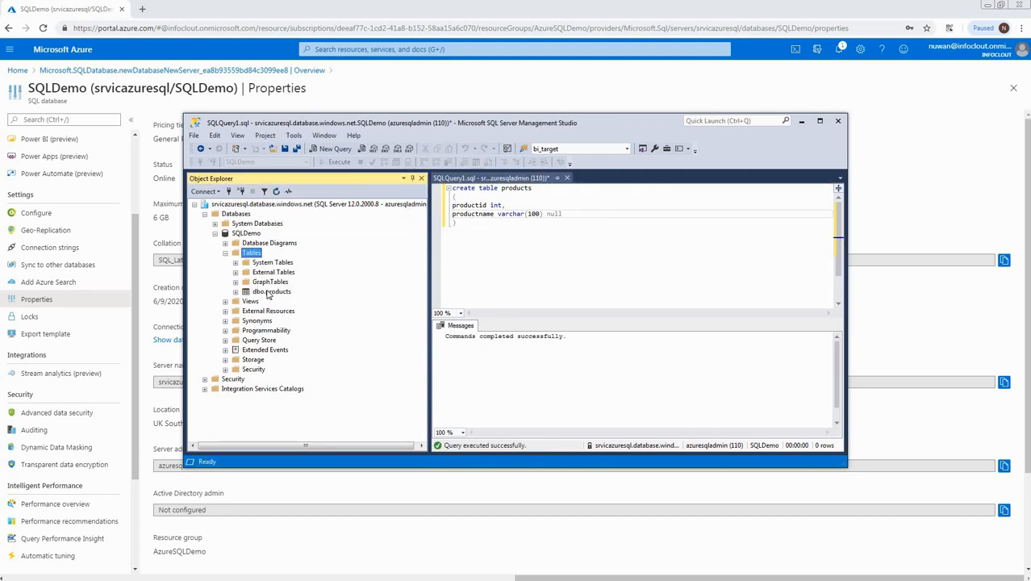
# - Write and run an insert statement adding productid 1 and productname 'TestProduct' to the products table
pyautogui.click(597, 258)
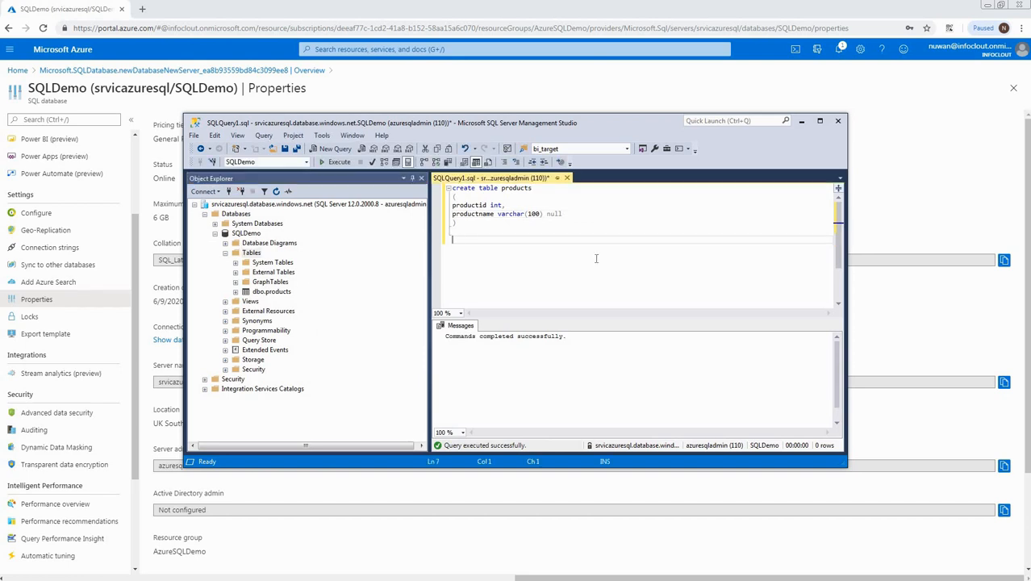
pyautogui.write("insert into products (productid, productname ) values(1,'TestProduct')")
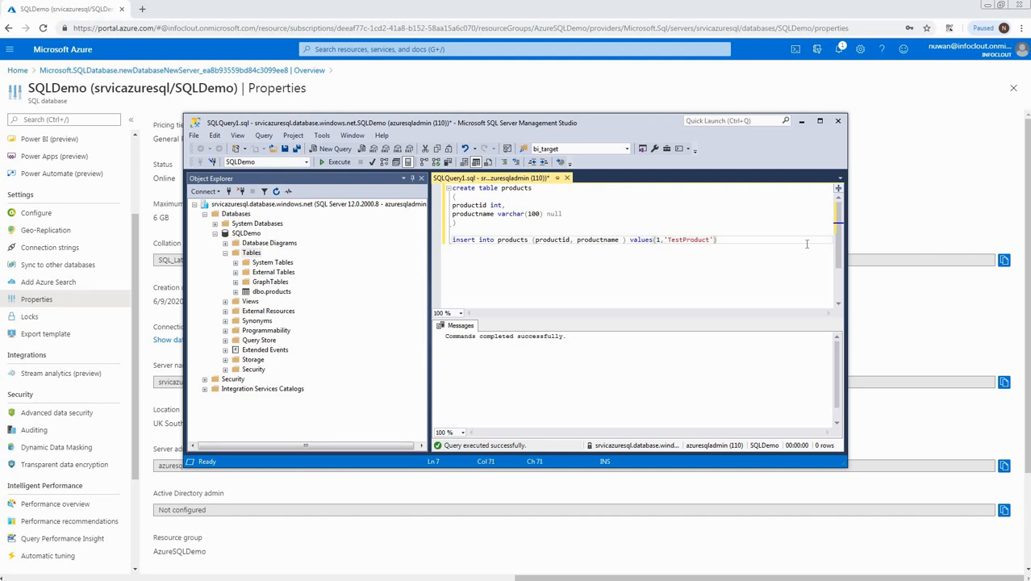
pyautogui.hotkey('shift', 'Home')
pyautogui.press('F5')
# - Add the query "select * from products" below the insert statement and run only that line
pyautogui.press('Return')
pyautogui.press('Return')
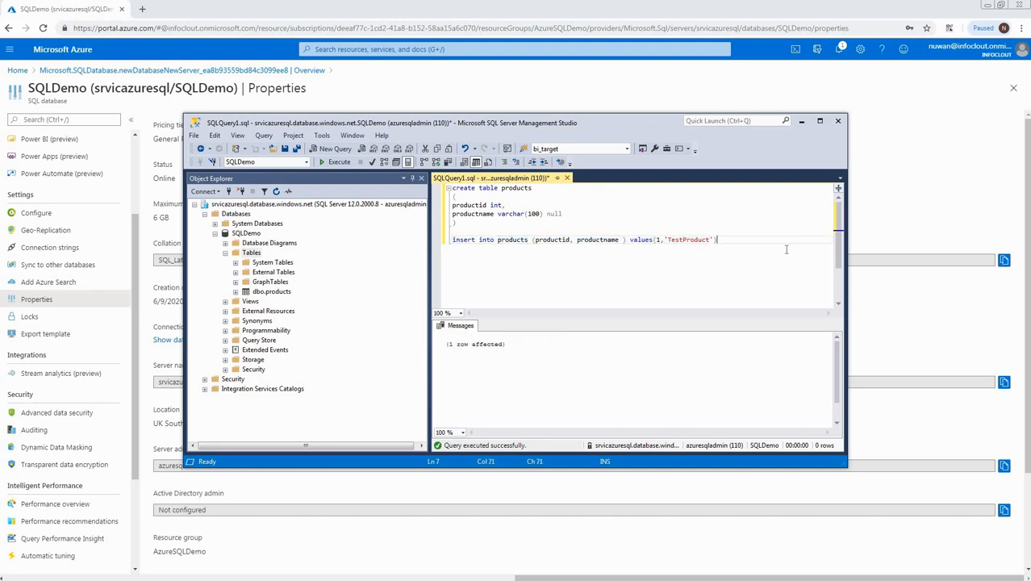
pyautogui.write('select * from products')
pyautogui.hotkey('shift', 'Home')
pyautogui.press('F5')
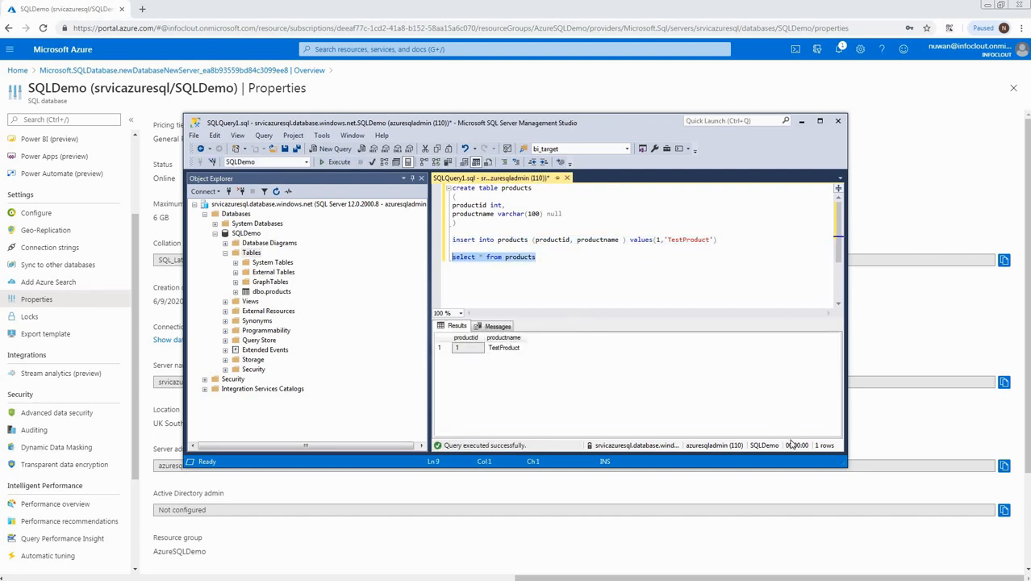
pyautogui.moveTo(735, 242); pyautogui.dragTo(745, 233)
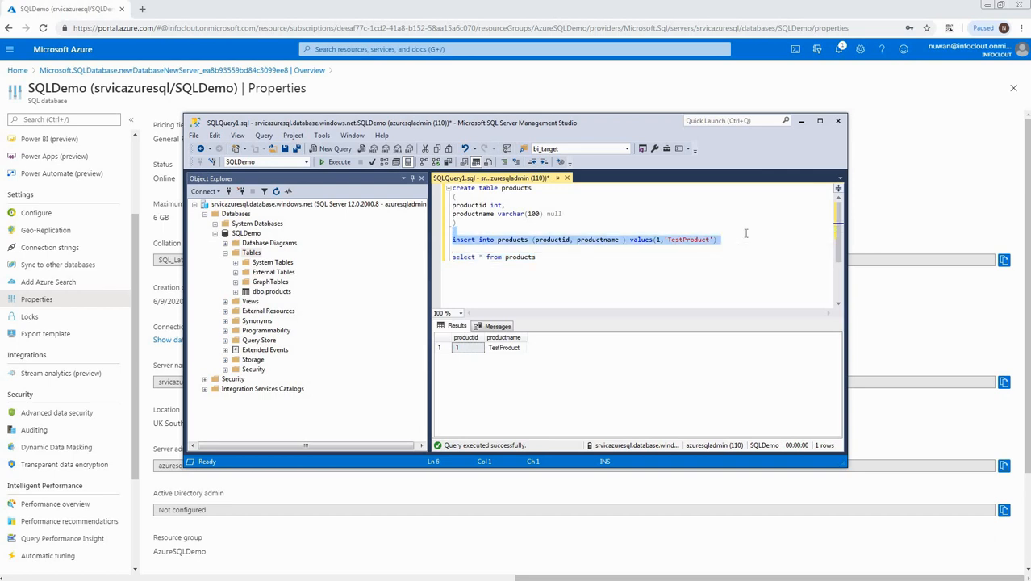
pyautogui.moveTo(645, 273); pyautogui.dragTo(772, 237)
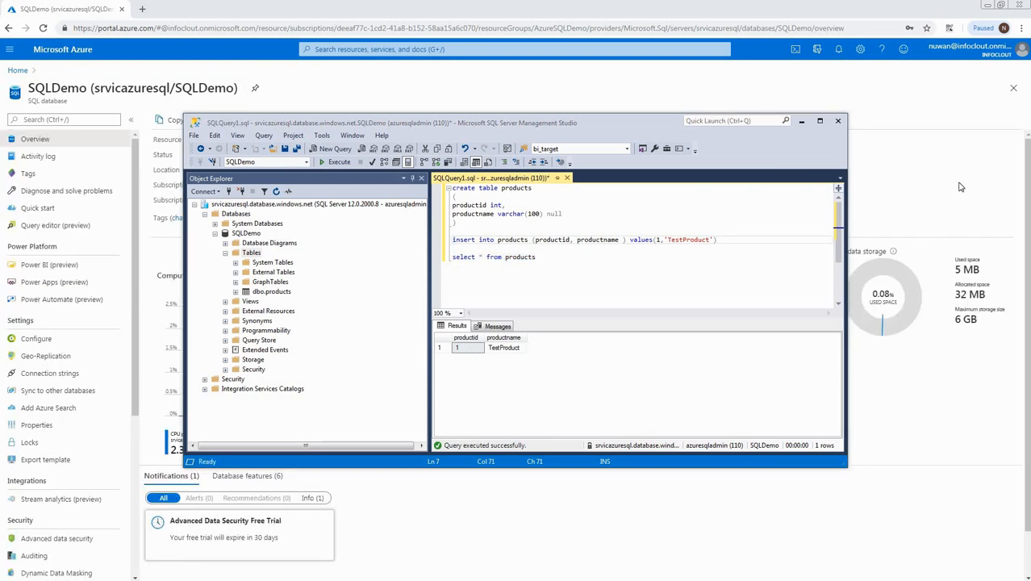
# - Switch to the Azure portal and scale SQLDemo to the Basic tier with 5 DTUs and a 2 GB max size
pyautogui.click(961, 187)
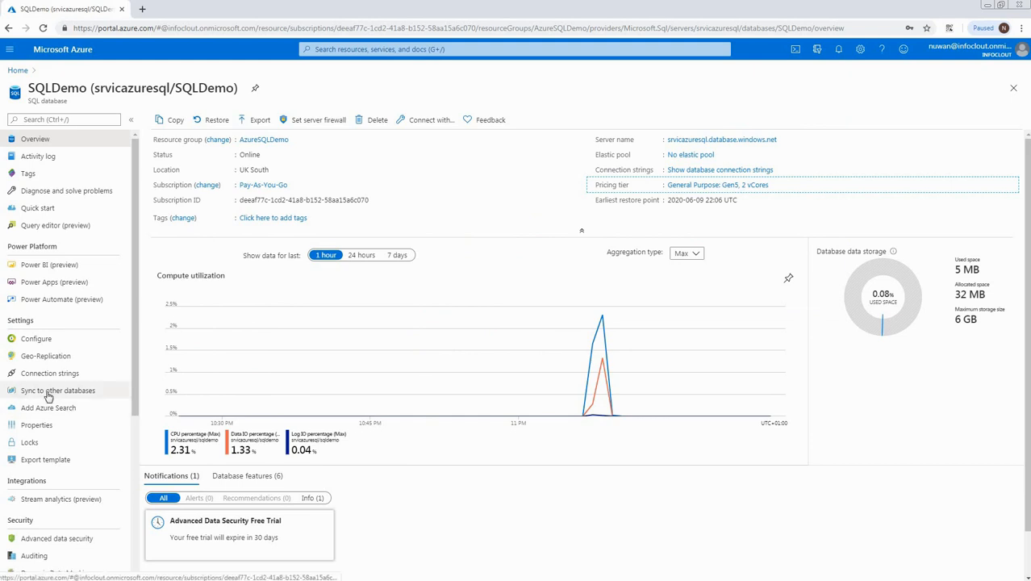
pyautogui.click(71, 345)
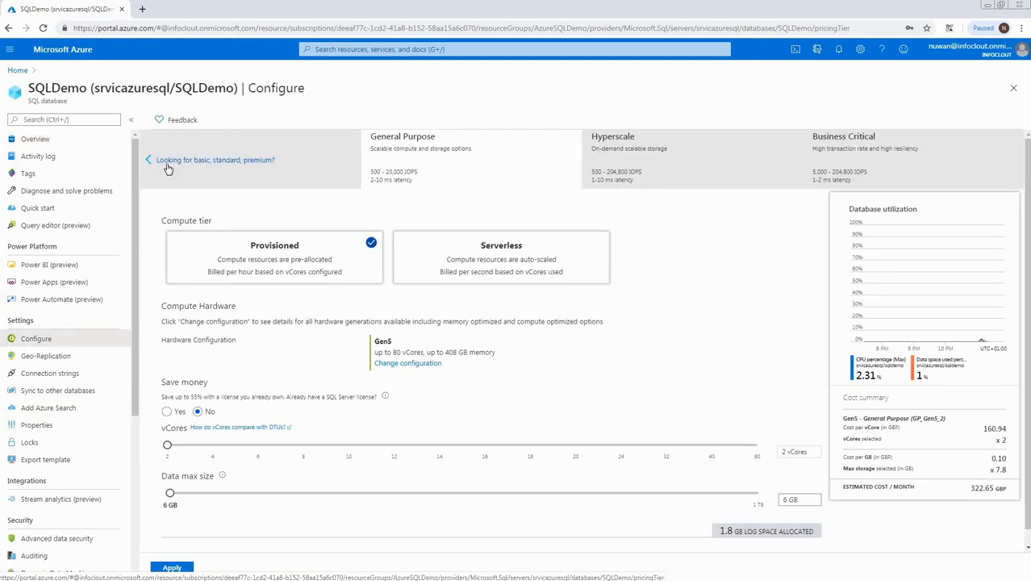
pyautogui.click(168, 164)
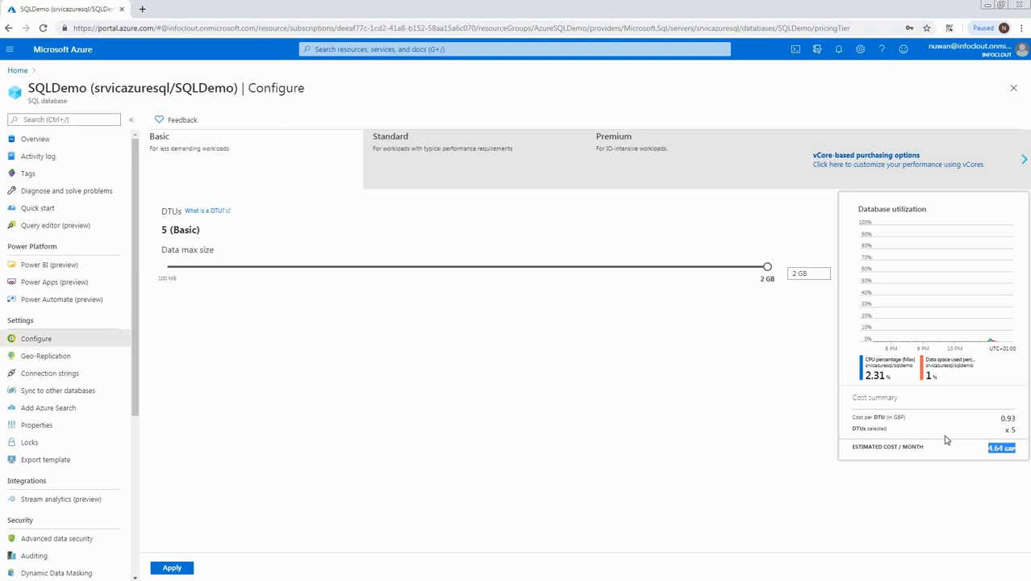
pyautogui.click(166, 567)
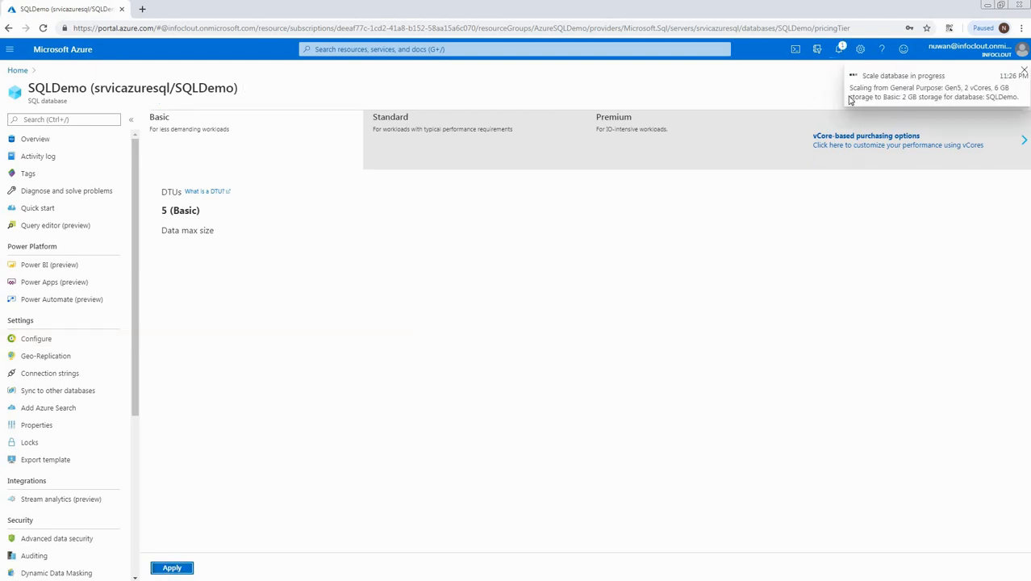